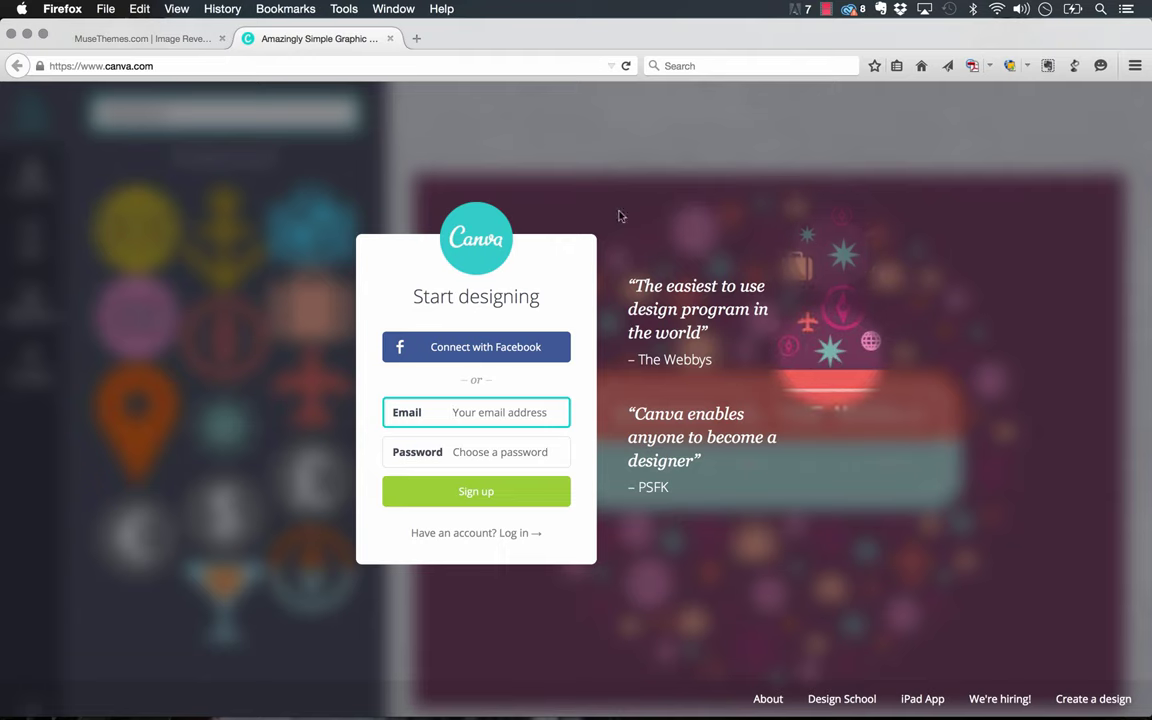
# Switch from the Canva tab to the MuseThemes Image Reveal FX demo tab in Firefox.
pyautogui.click(184, 42)
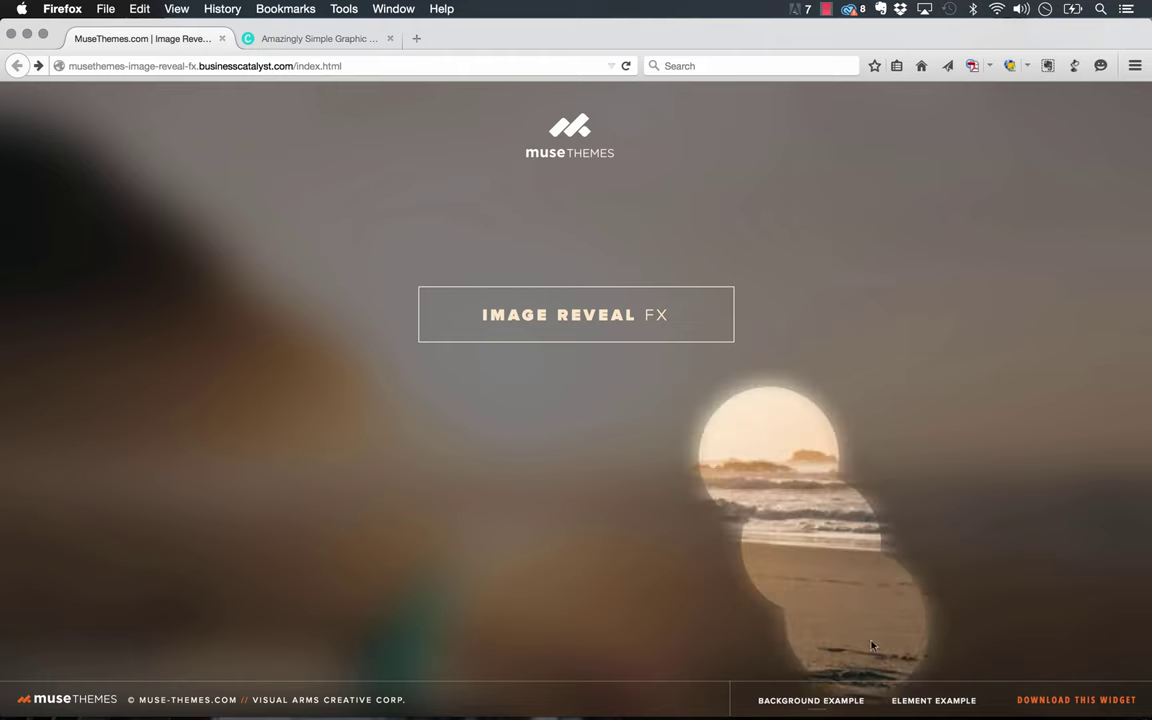
# Open the Element Example page showing three images with different blur and overlay settings.
pyautogui.click(923, 701)
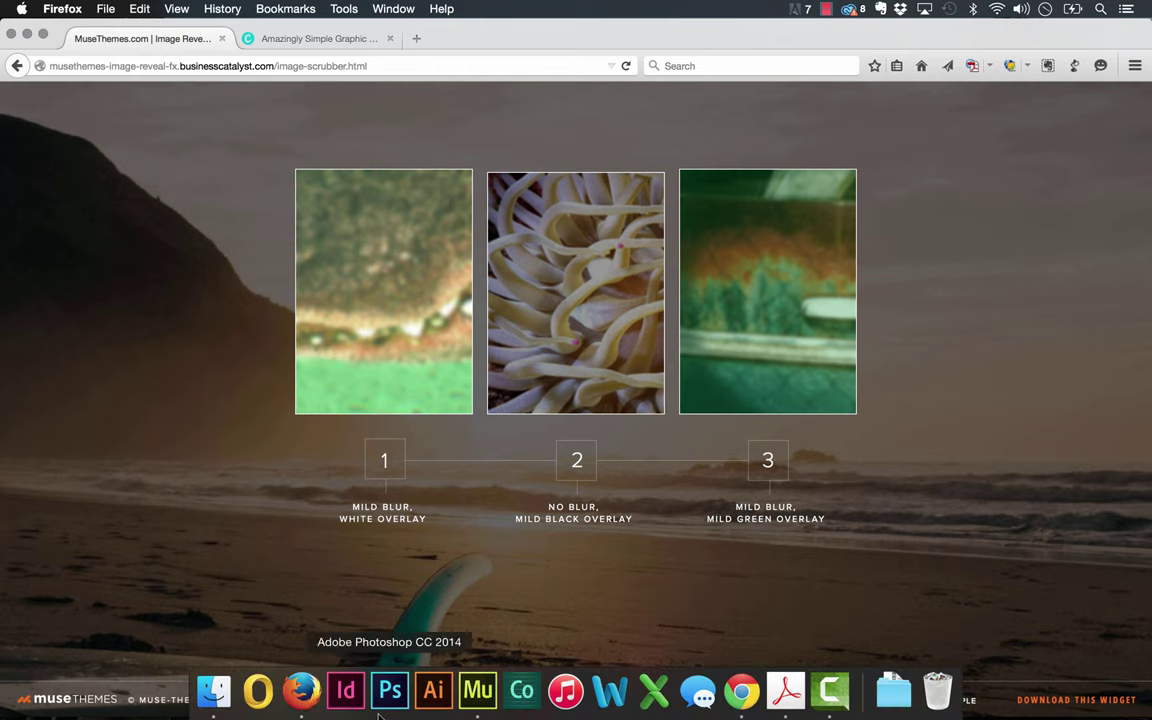
# In Muse, drag the Image Reveal FX widget from the Library onto the page's top-left.
pyautogui.click(476, 689)
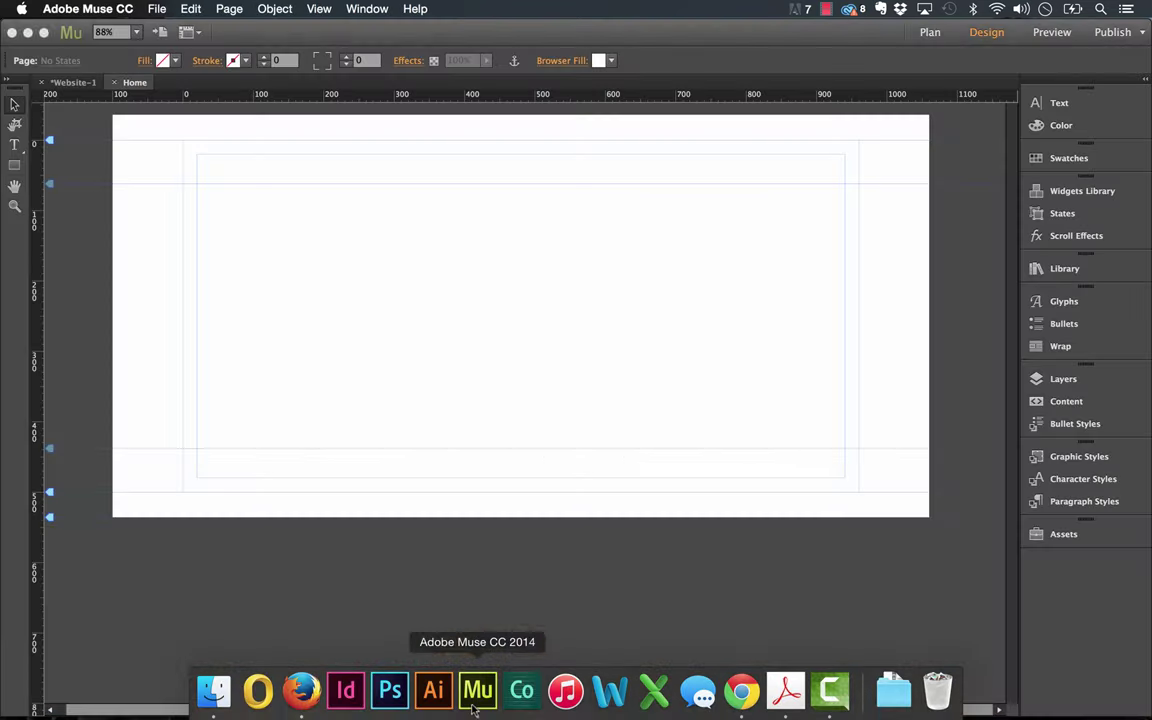
pyautogui.click(1062, 268)
pyautogui.click(789, 390)
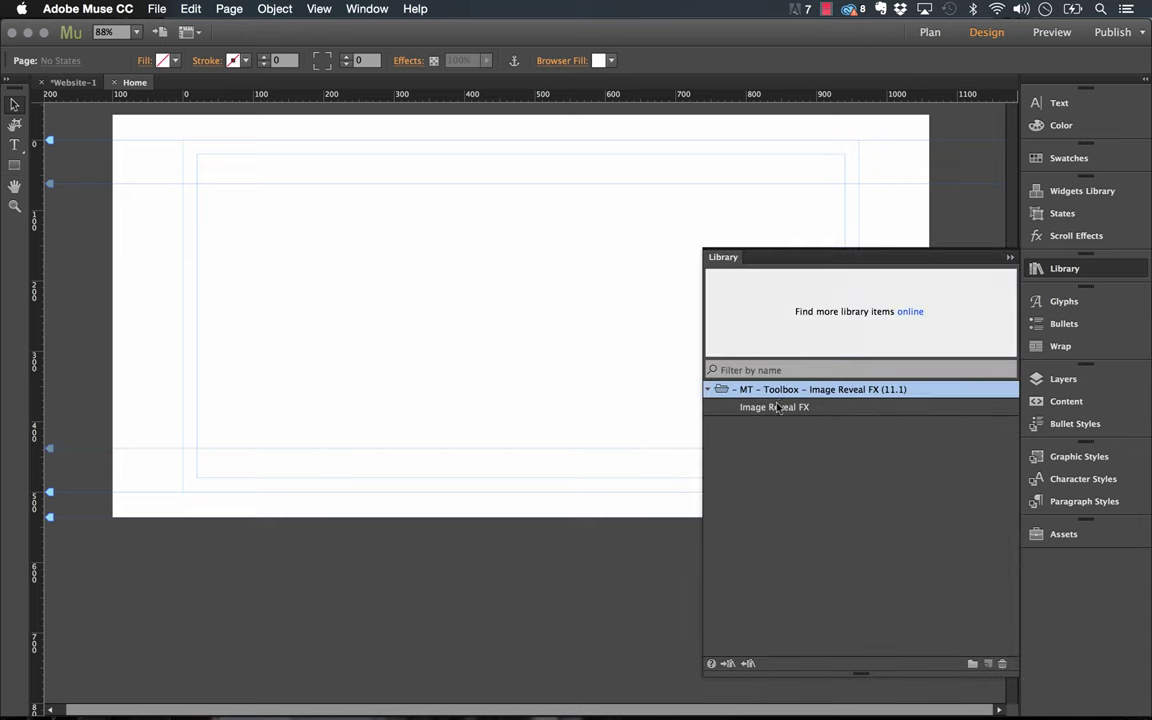
pyautogui.click(777, 408)
pyautogui.moveTo(781, 407); pyautogui.dragTo(197, 186)
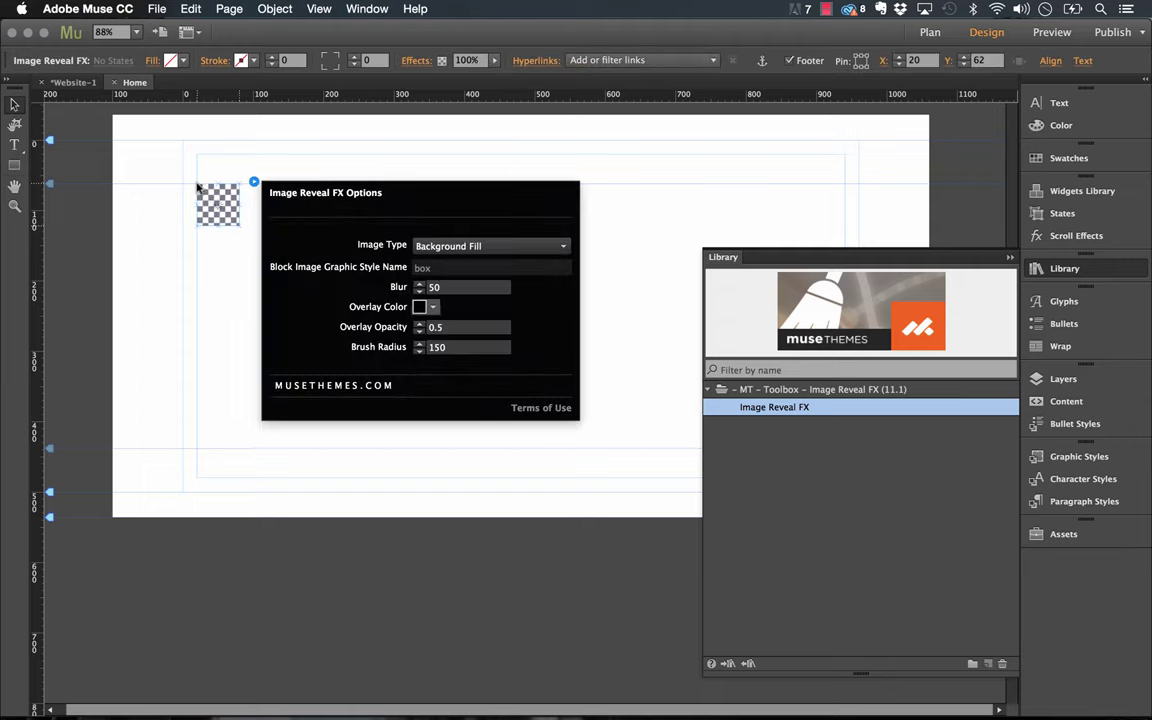
pyautogui.click(1011, 259)
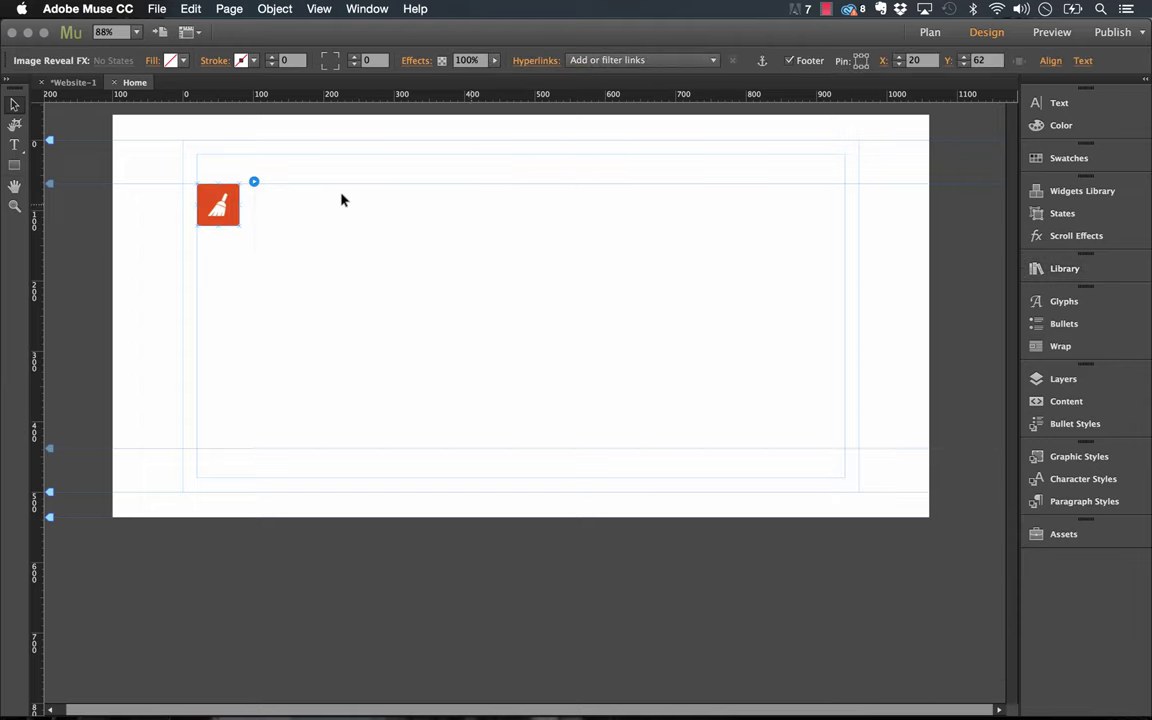
# Try Block Image as the widget's Image Type, then set it back to Background Fill.
pyautogui.click(253, 183)
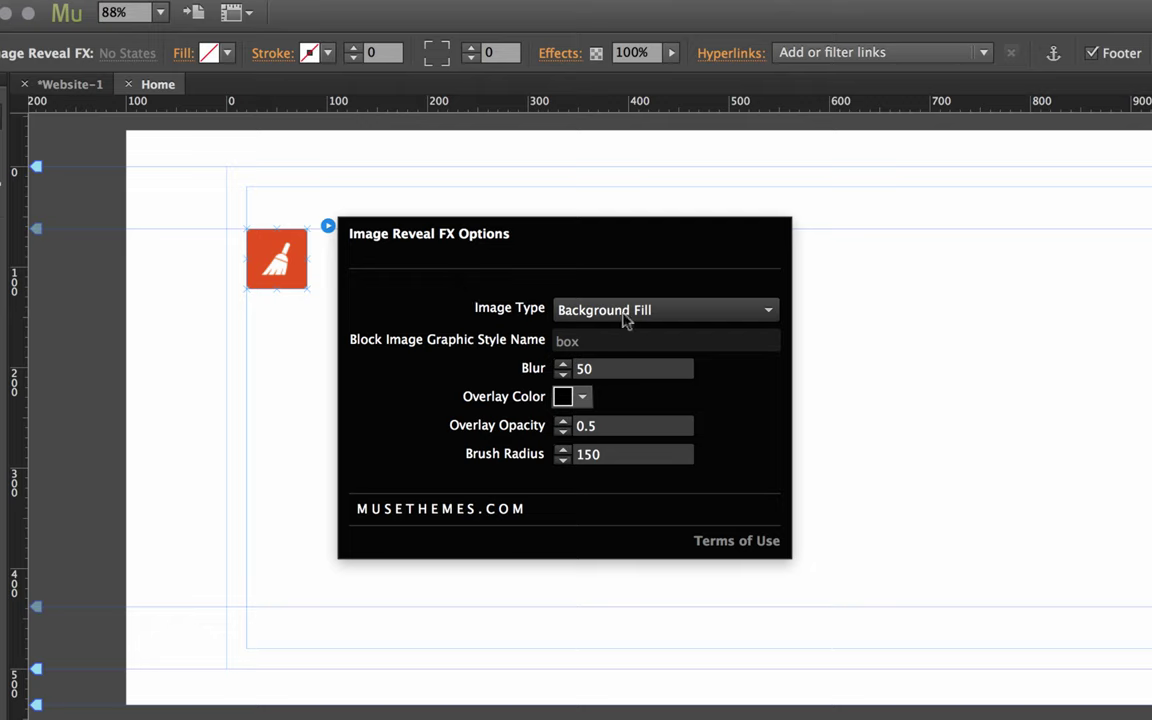
pyautogui.click(655, 309)
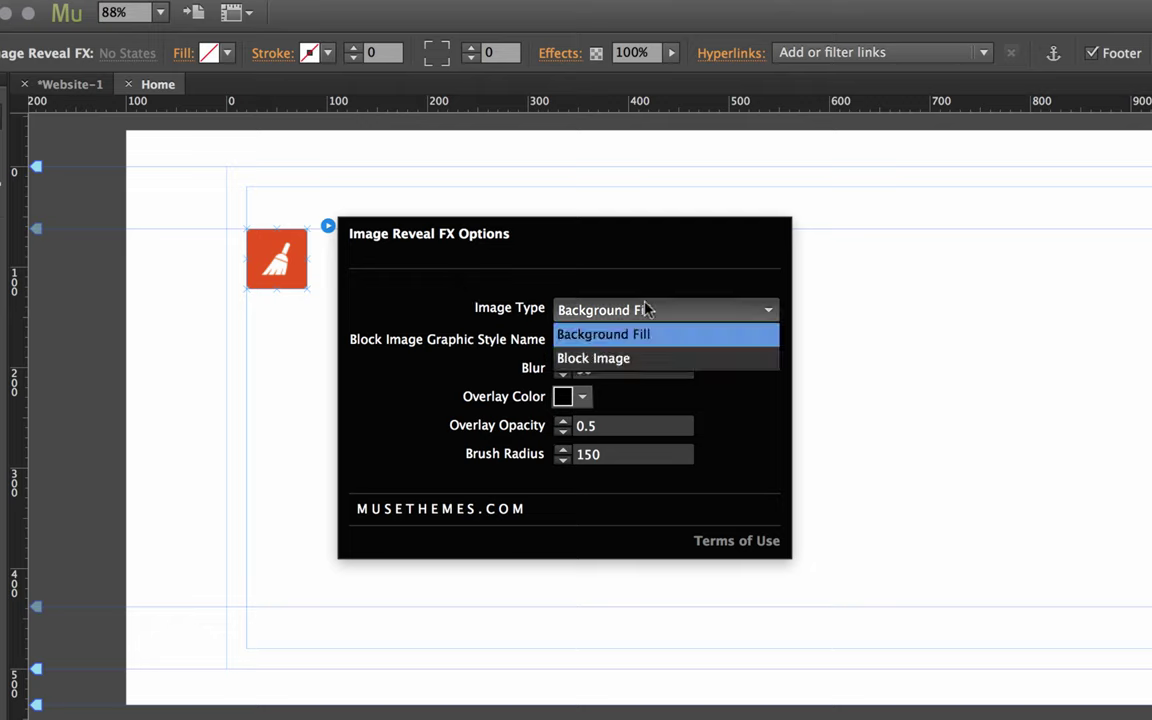
pyautogui.click(618, 362)
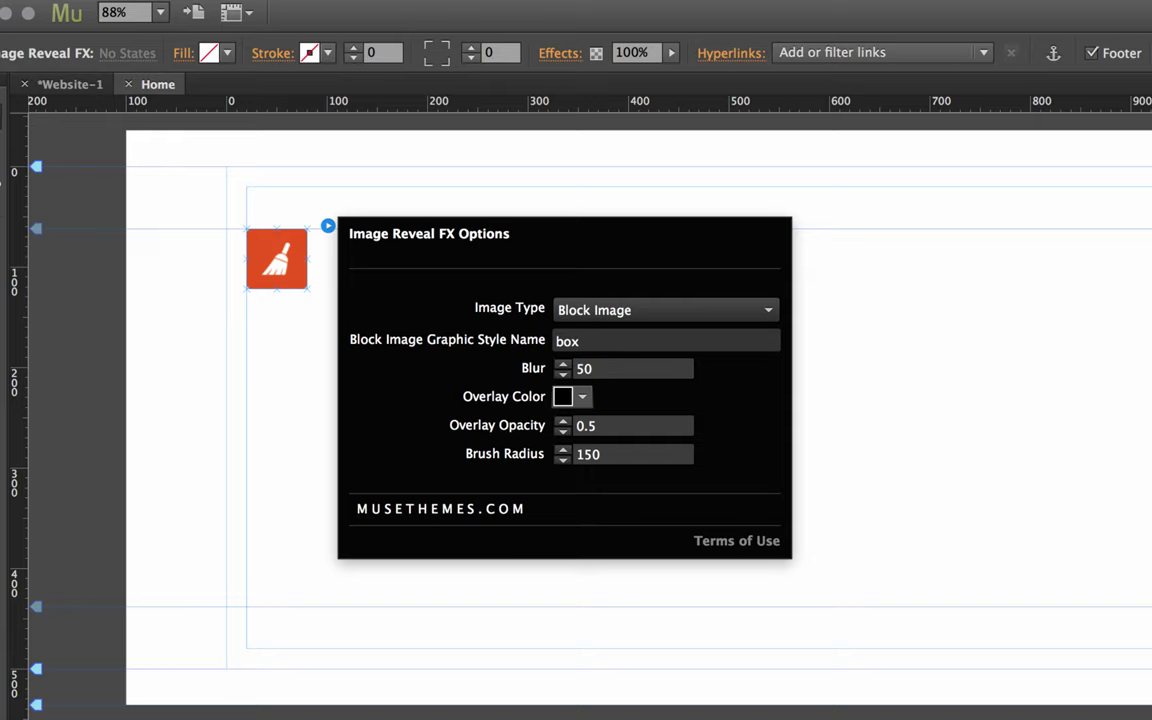
pyautogui.click(617, 311)
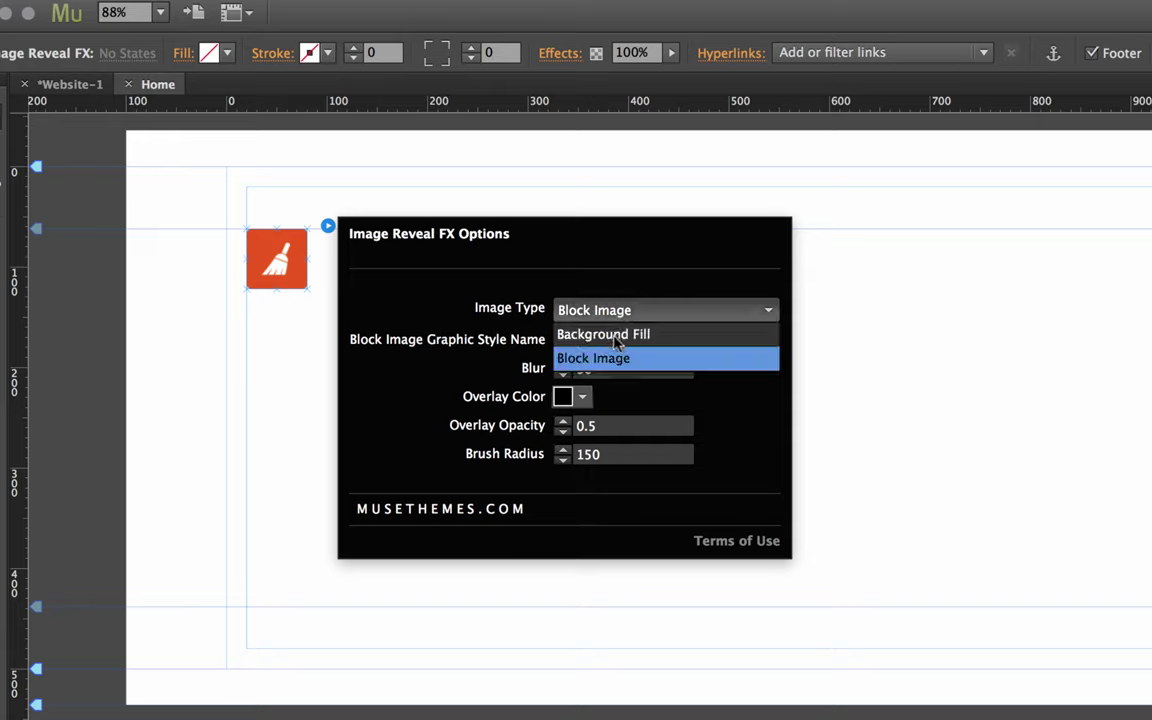
pyautogui.click(616, 340)
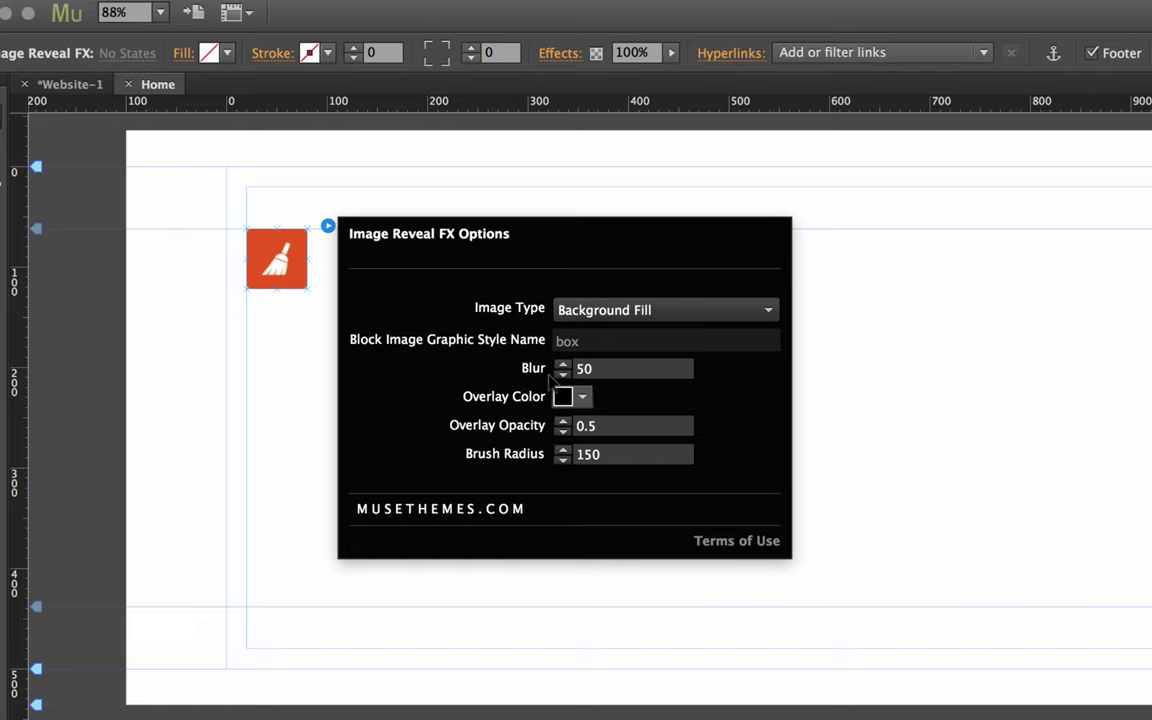
# Set the page's browser fill to 613.jpg from the Tea Shop folder, fitted with Scale To Fill.
pyautogui.click(496, 180)
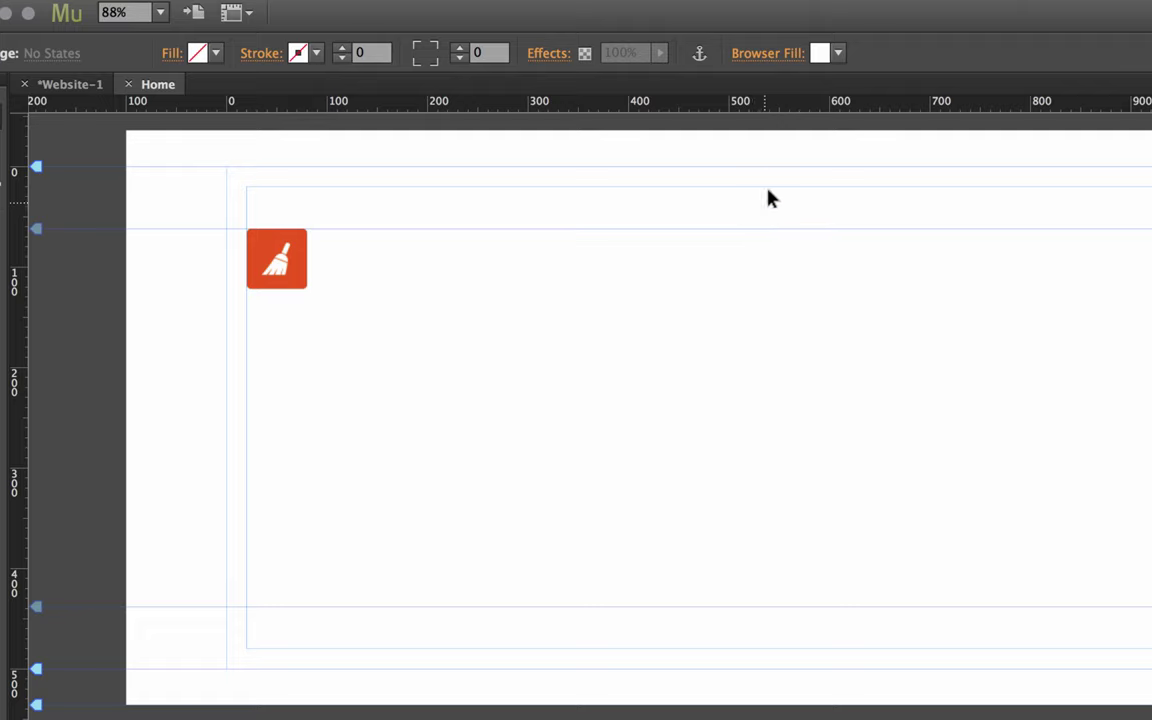
pyautogui.click(770, 55)
pyautogui.click(850, 222)
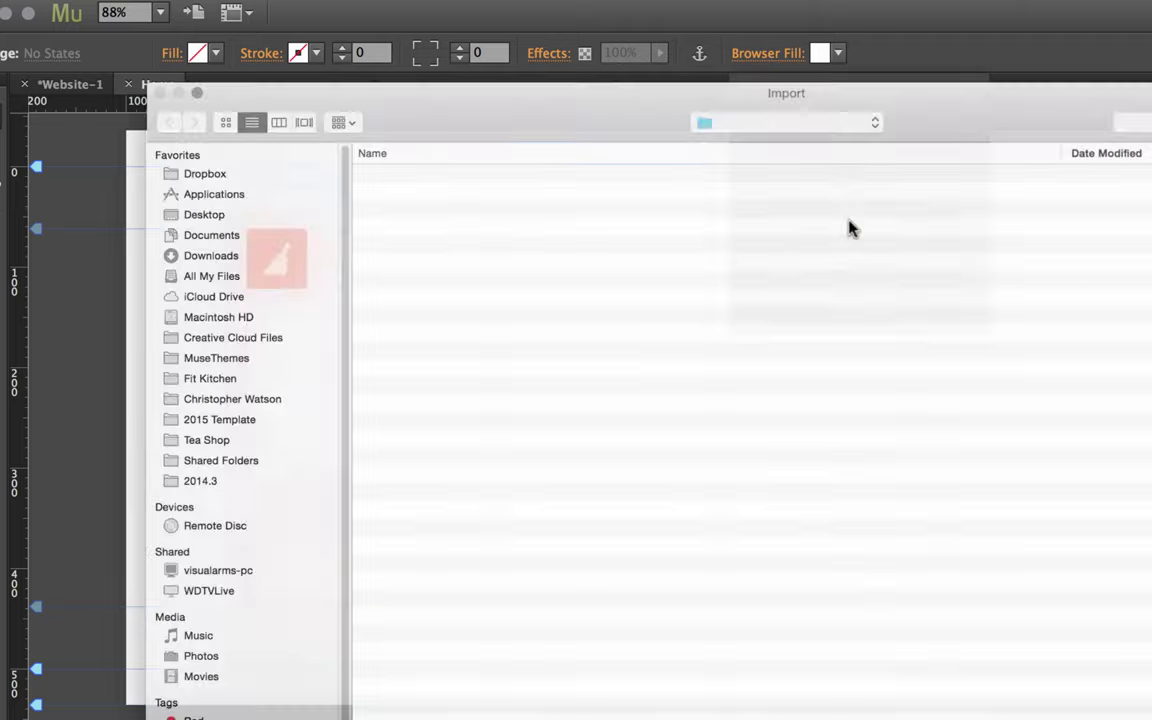
pyautogui.click(205, 430)
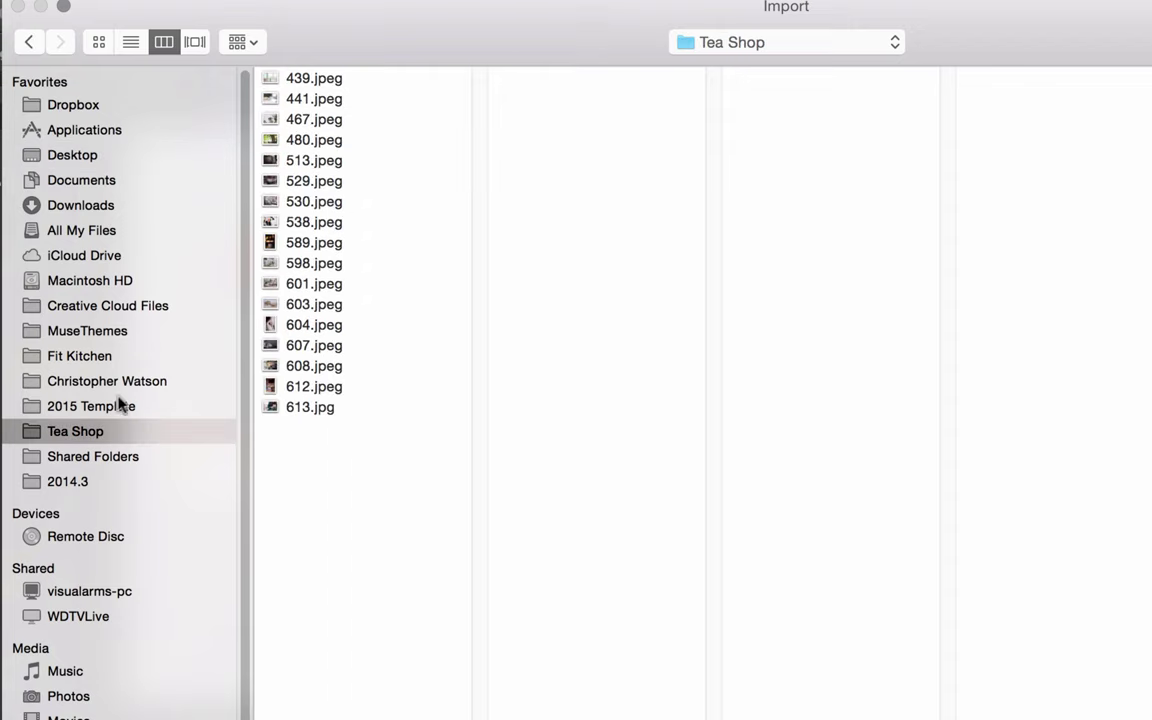
pyautogui.click(310, 406)
pyautogui.press('space')
pyautogui.press('space')
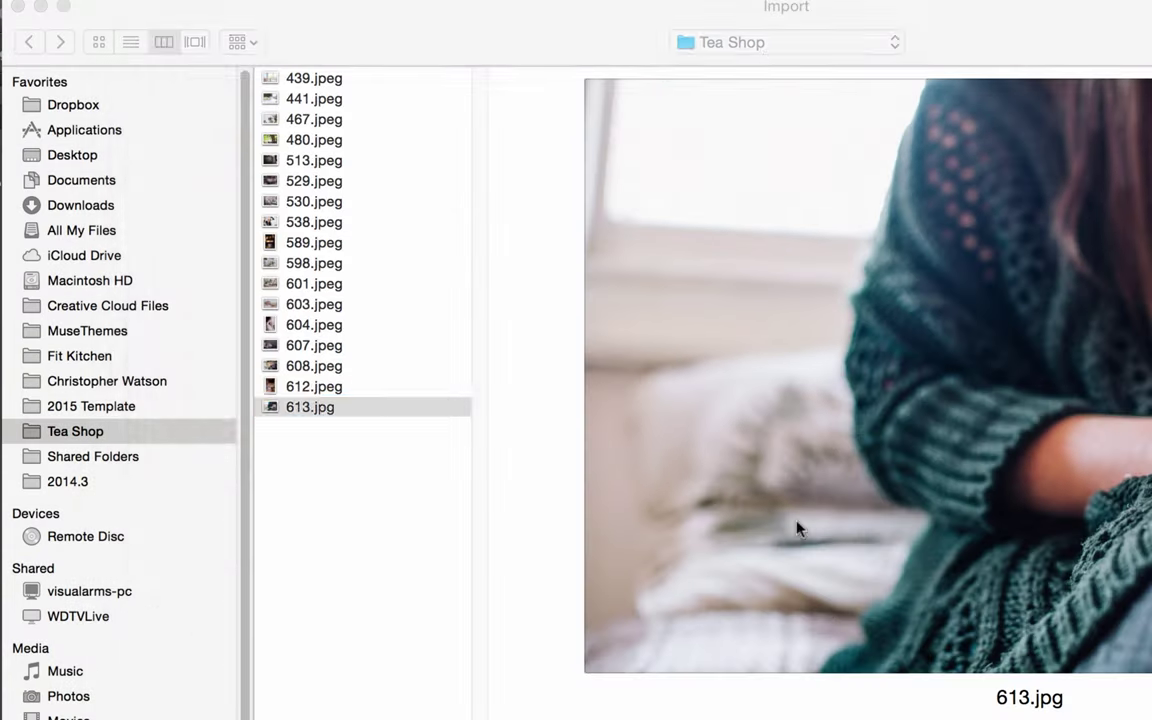
pyautogui.press('Return')
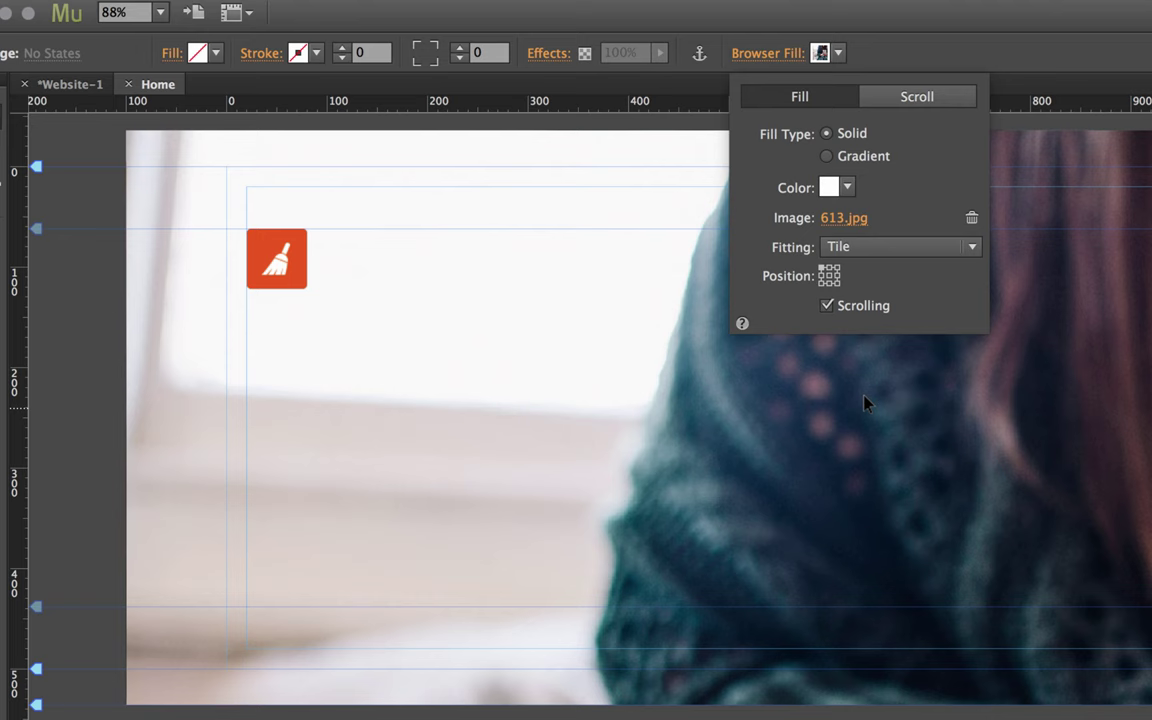
pyautogui.click(869, 246)
pyautogui.click(870, 270)
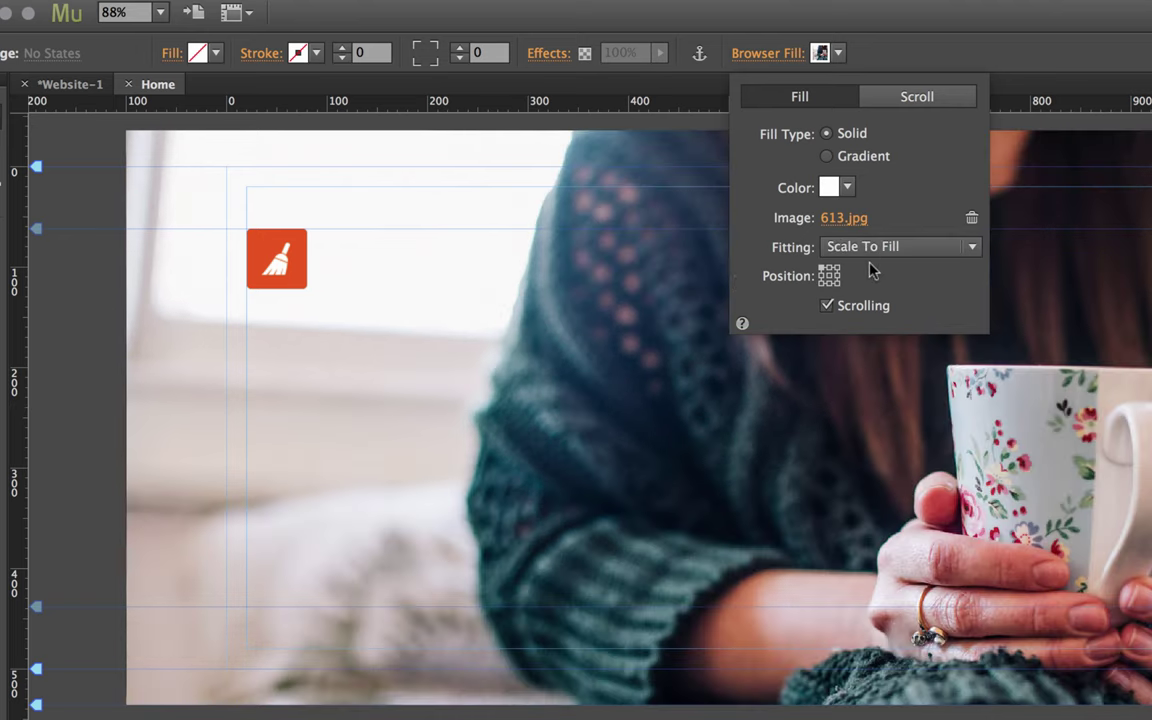
pyautogui.click(605, 288)
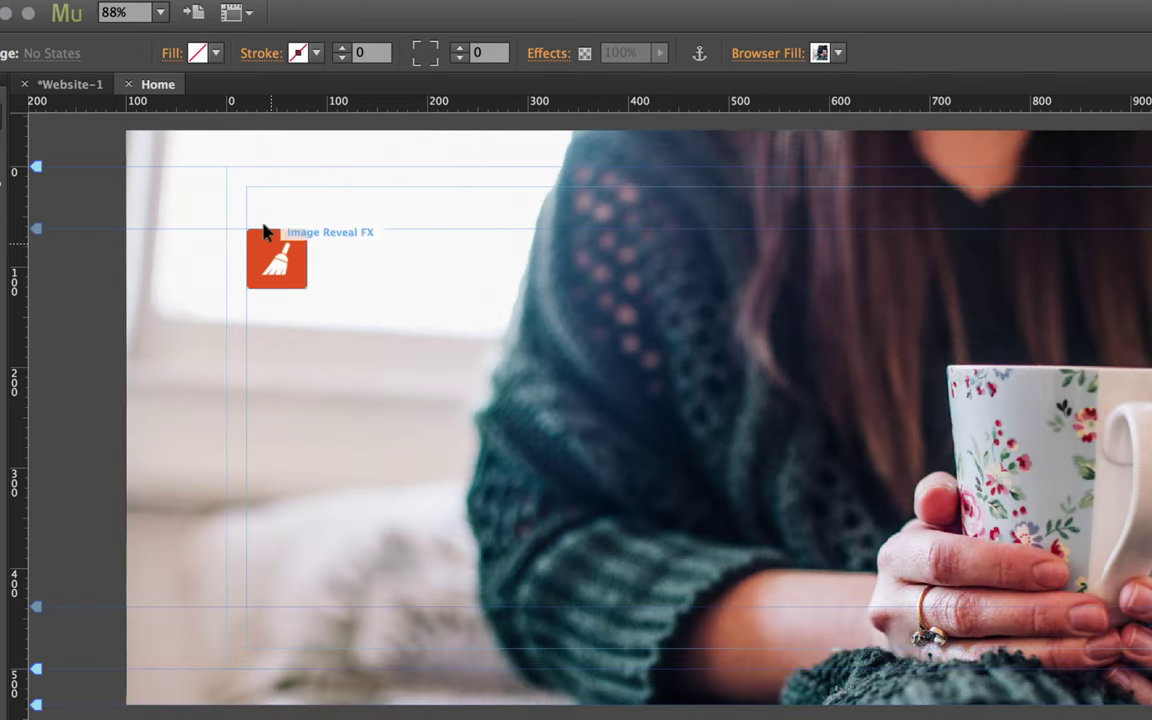
pyautogui.click(285, 250)
# Set the Image Reveal FX Overlay Color to the white swatch.
pyautogui.click(328, 227)
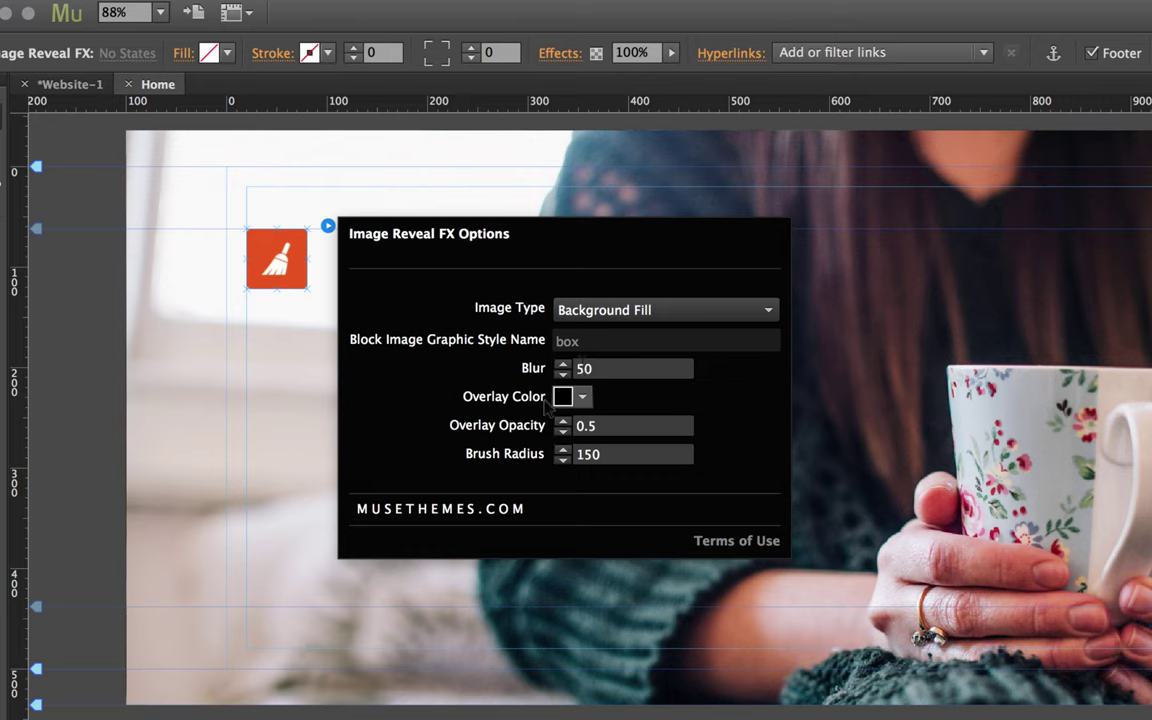
pyautogui.click(583, 398)
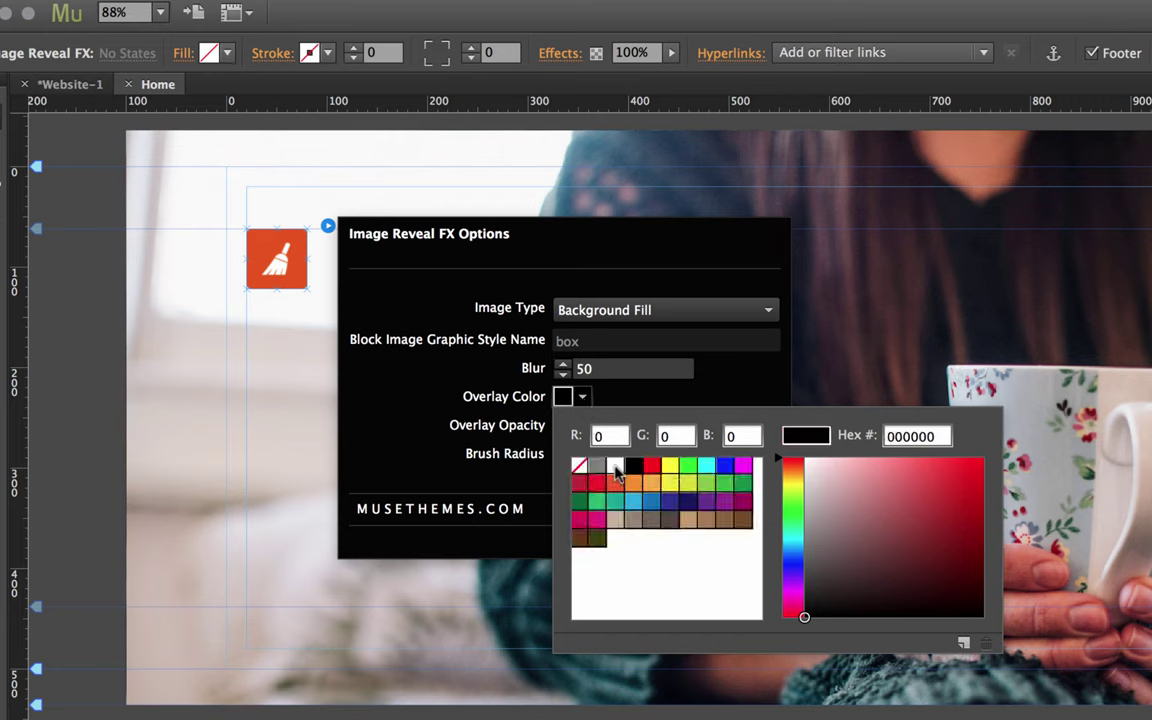
pyautogui.click(615, 467)
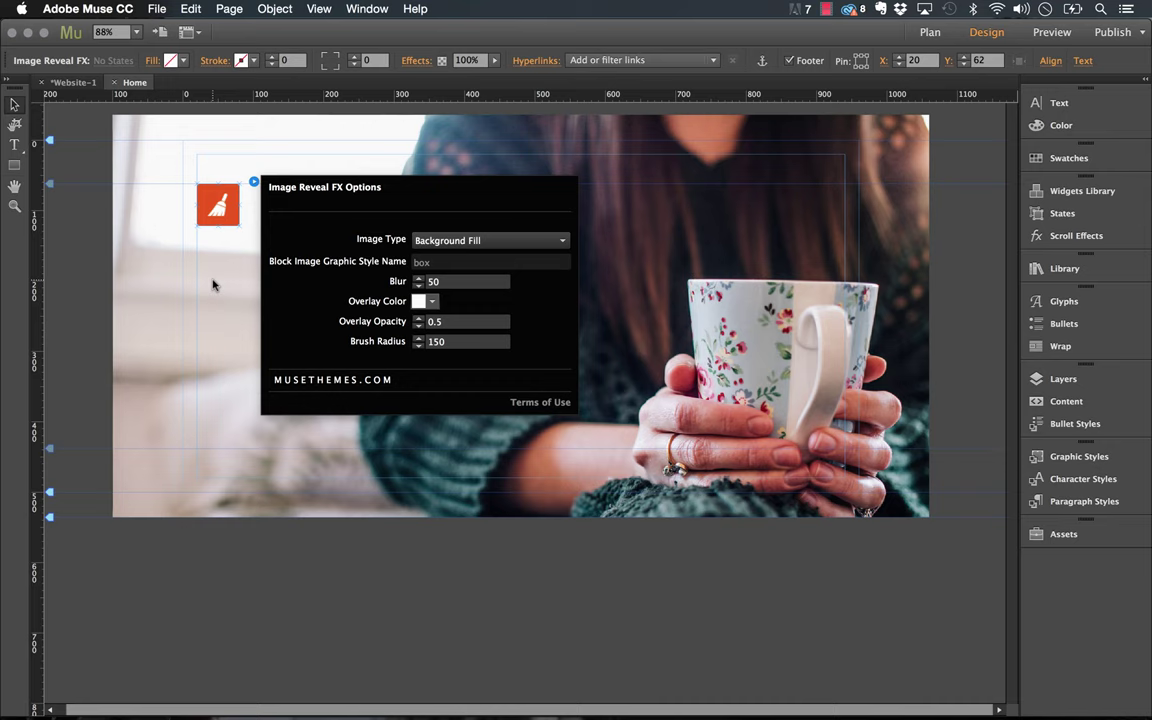
pyautogui.click(212, 285)
# Preview the page in Firefox to see the blurred, white-tinted photo revealed in patches.
pyautogui.click(152, 8)
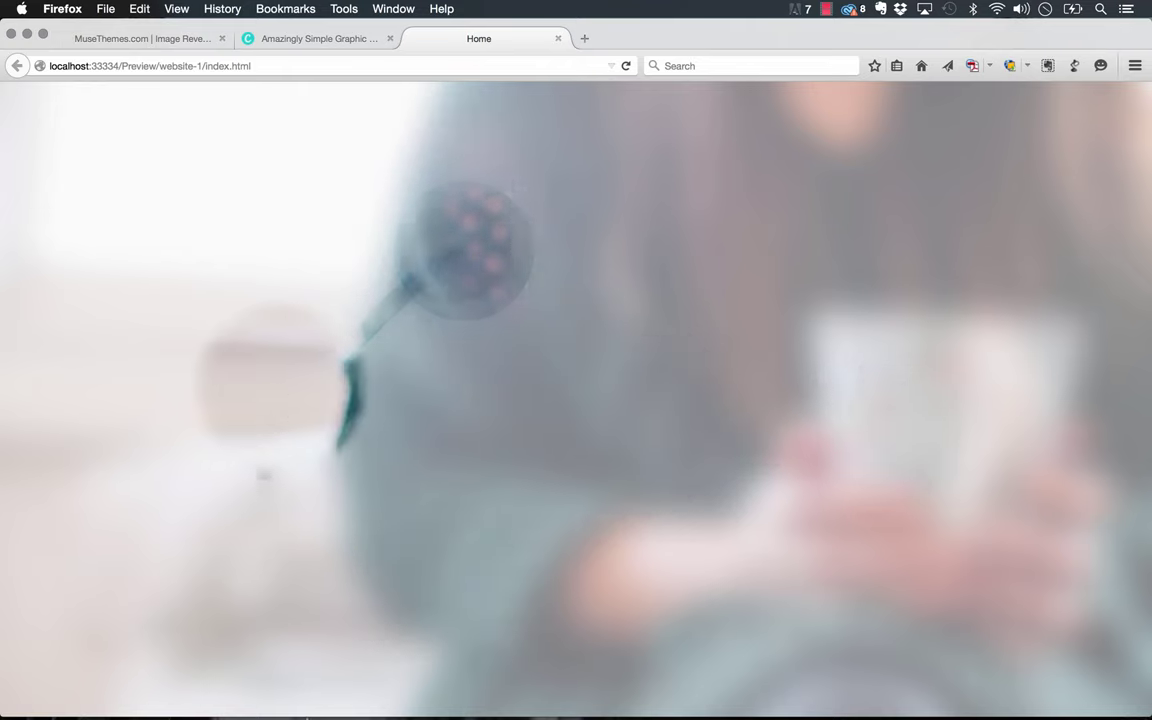
# Set the widget's Blur to 25 and Overlay Opacity to 0.4, then preview the site in the browser.
pyautogui.click(476, 690)
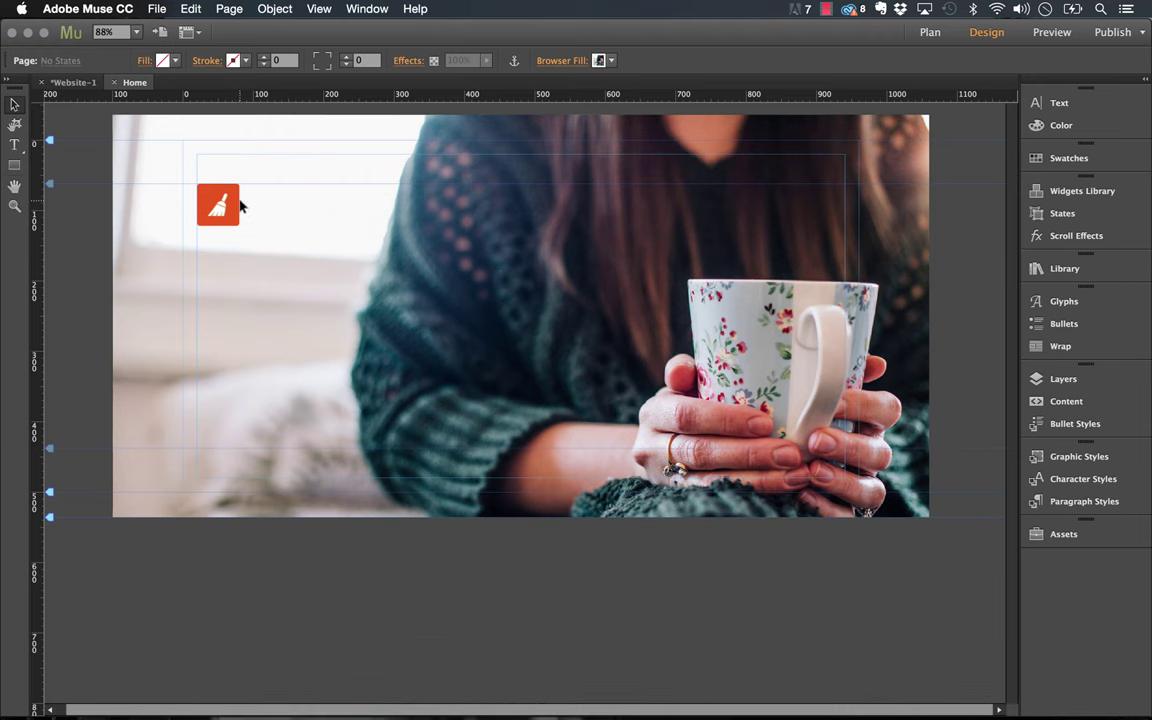
pyautogui.click(238, 205)
pyautogui.click(254, 184)
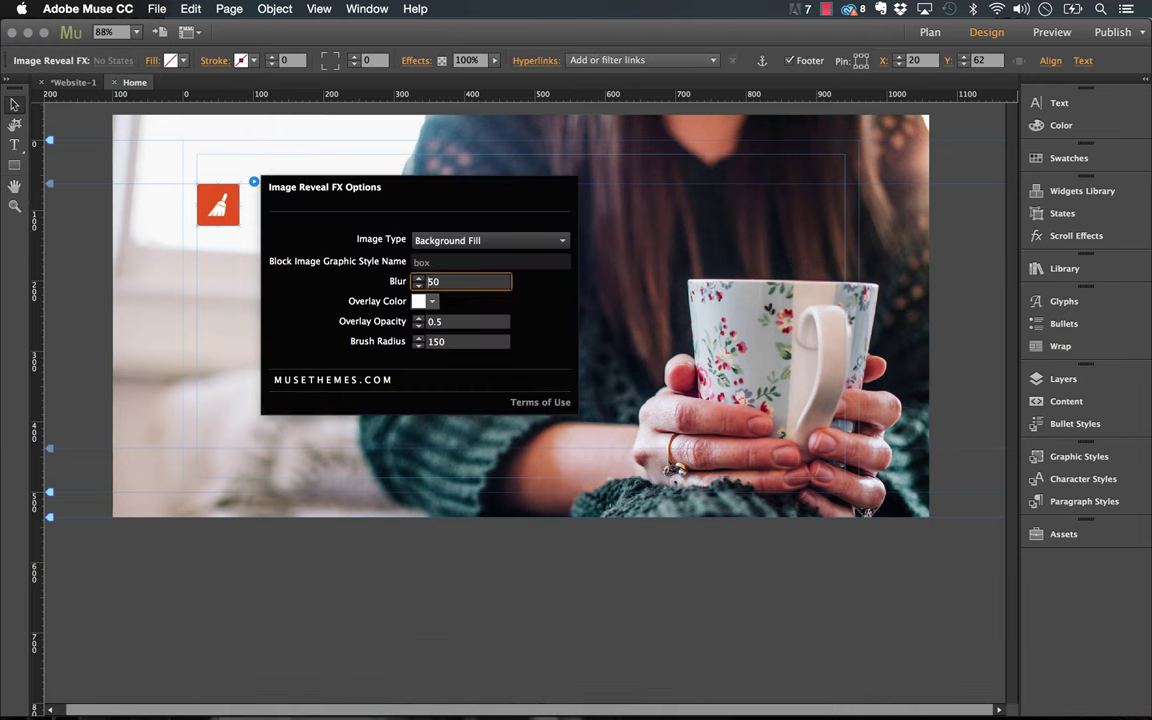
pyautogui.click(447, 321)
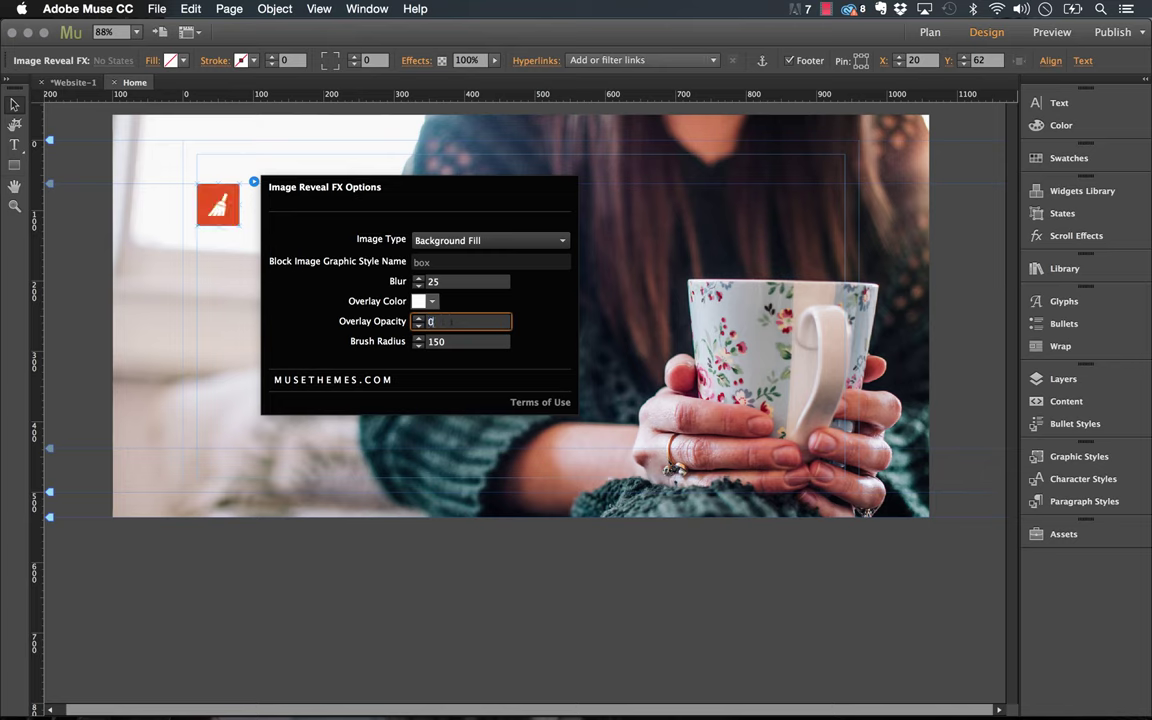
pyautogui.write('0.4')
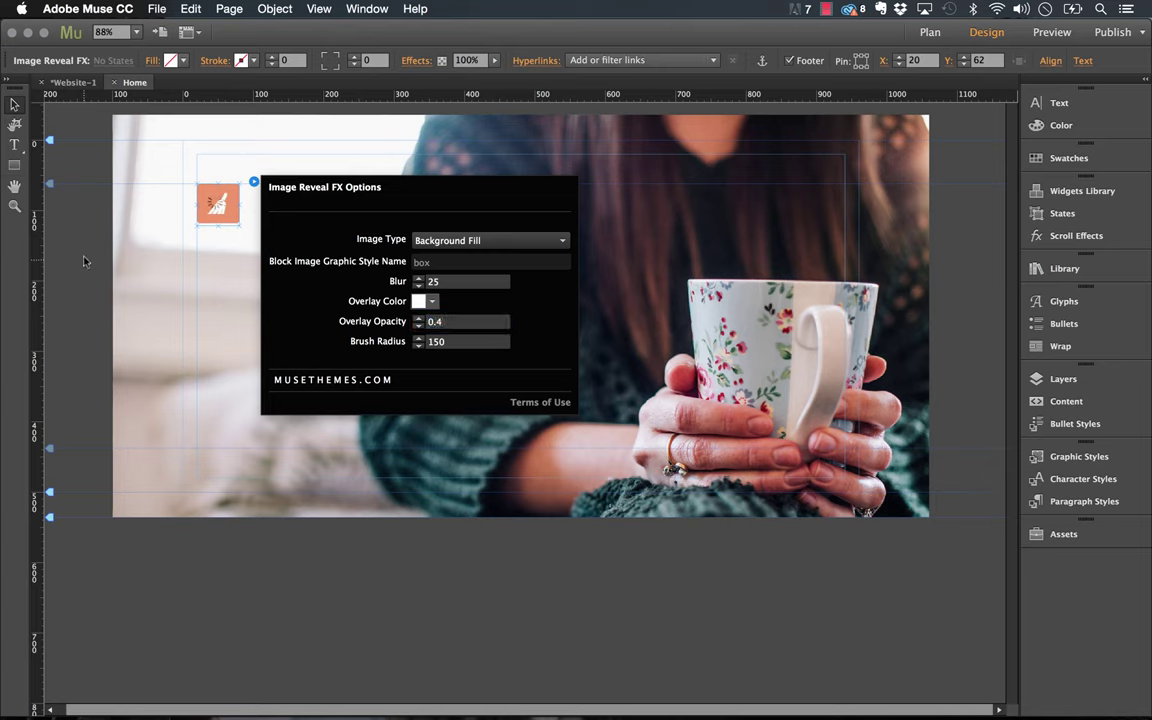
pyautogui.click(85, 257)
pyautogui.click(157, 8)
pyautogui.click(185, 283)
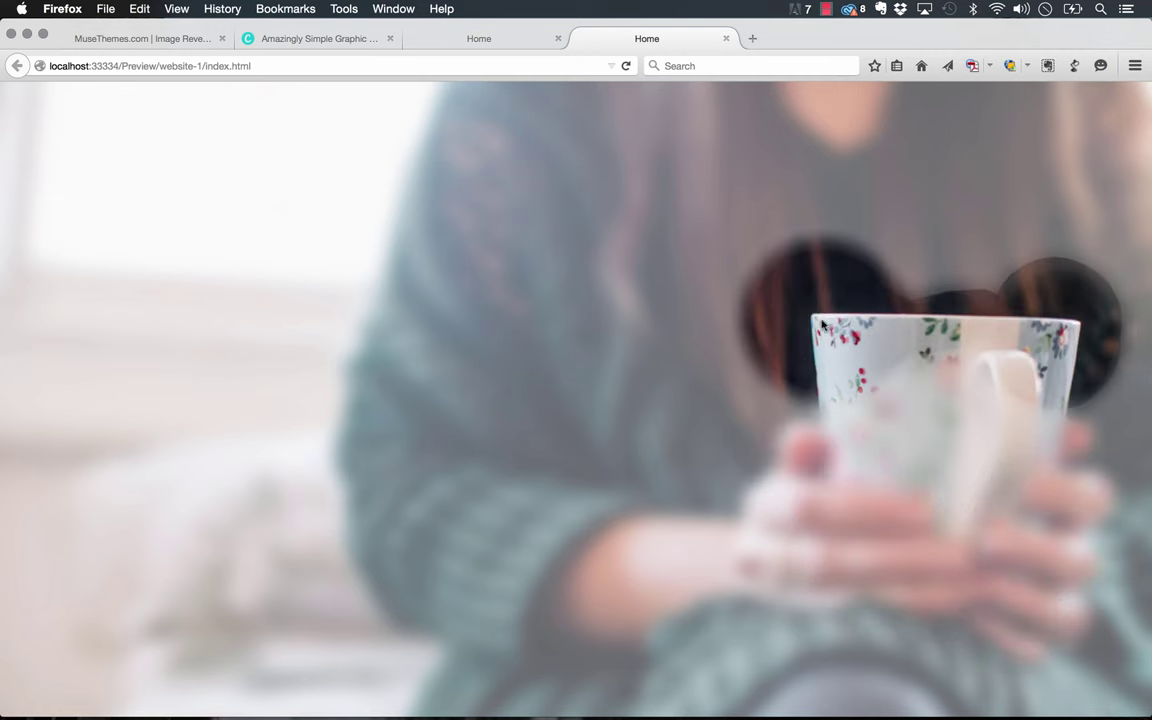
# Back in Muse, remove the background image from the page's browser fill.
pyautogui.moveTo(310, 708)
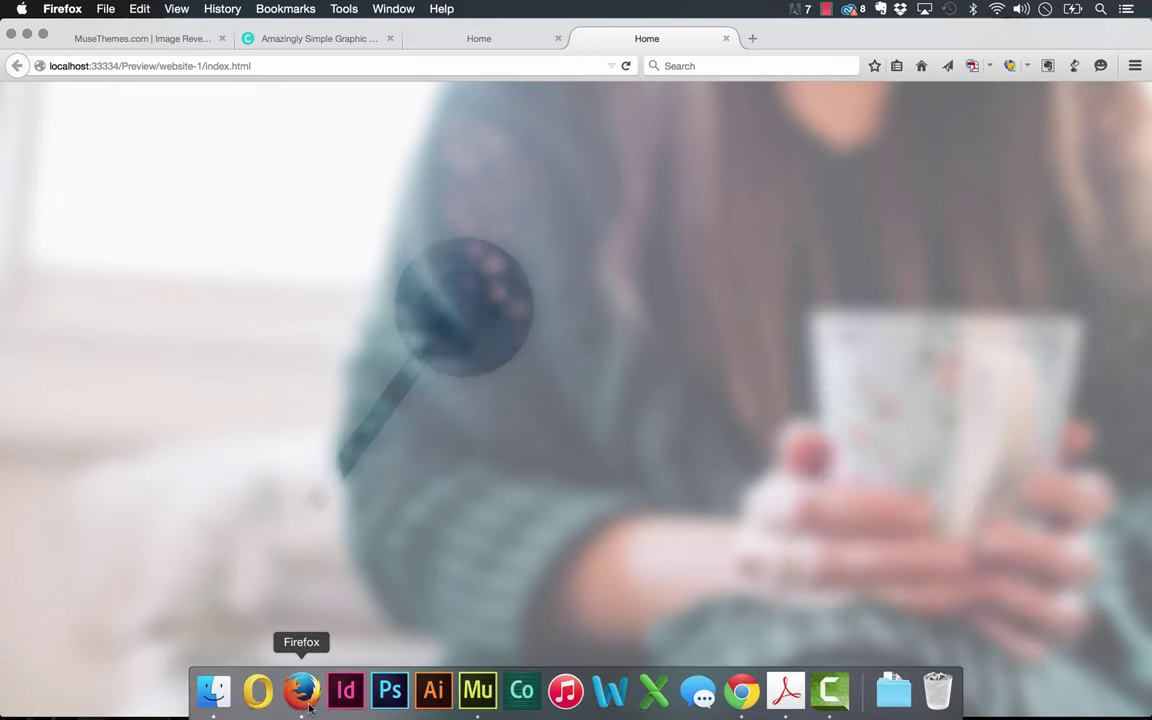
pyautogui.click(478, 690)
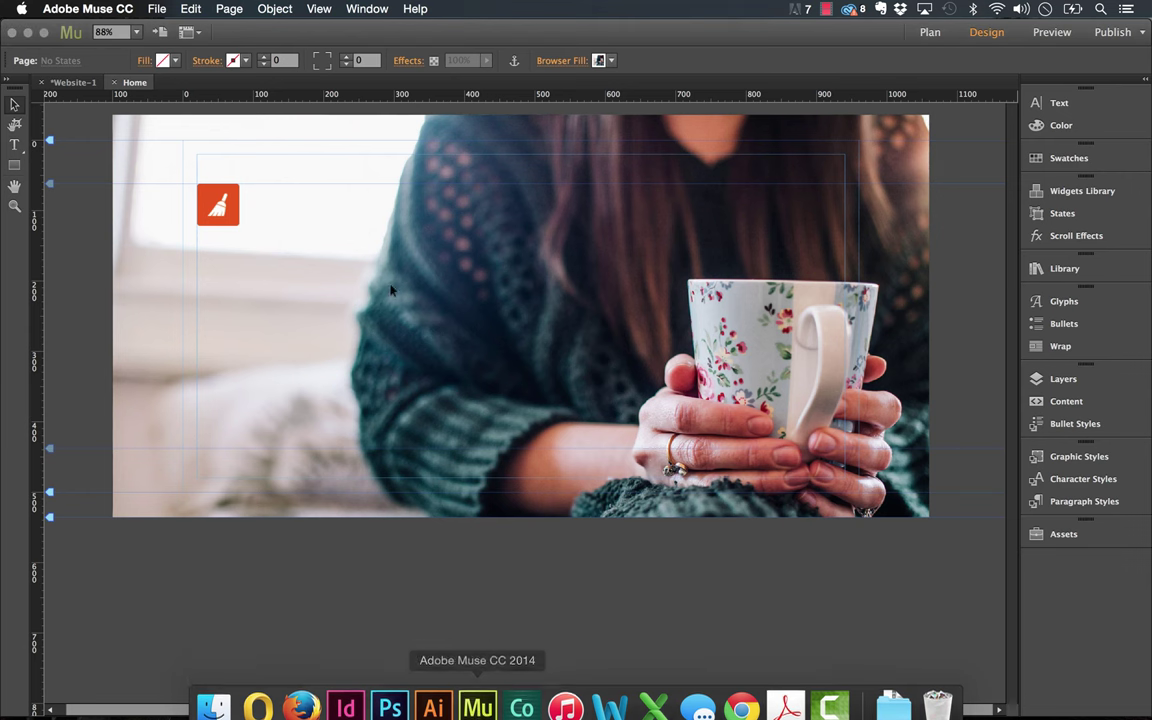
pyautogui.click(598, 60)
pyautogui.click(705, 176)
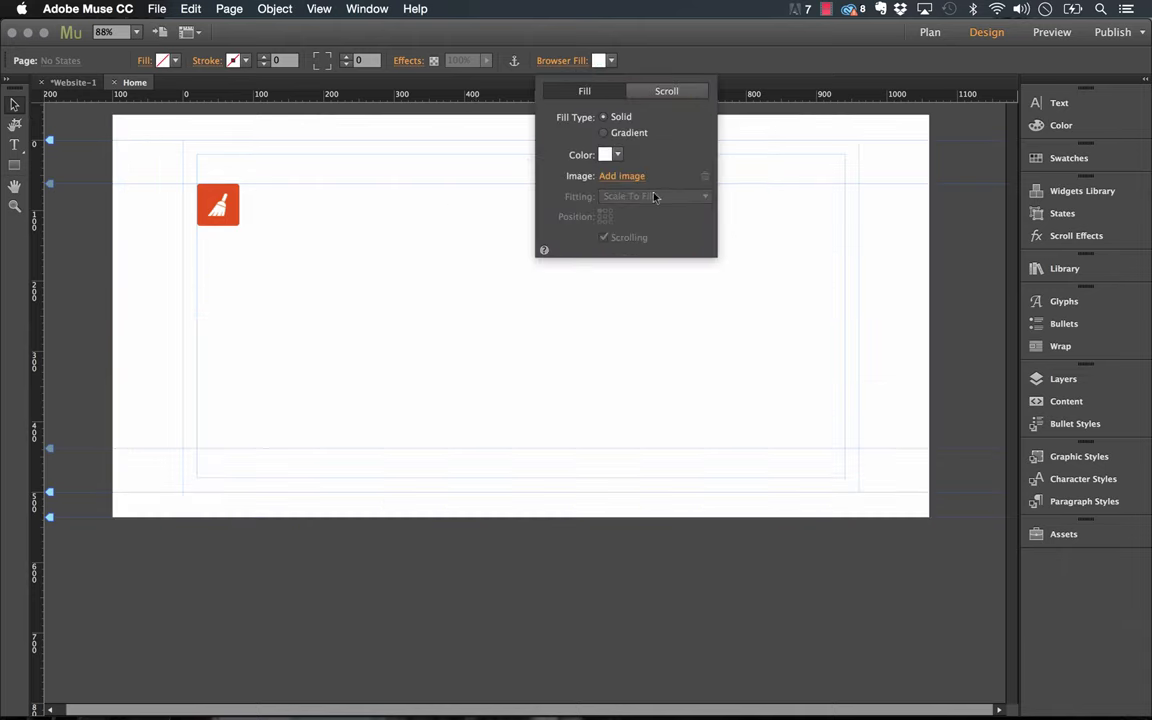
# Draw a rectangle near the page centre and nudge it about 24 px right.
pyautogui.click(14, 165)
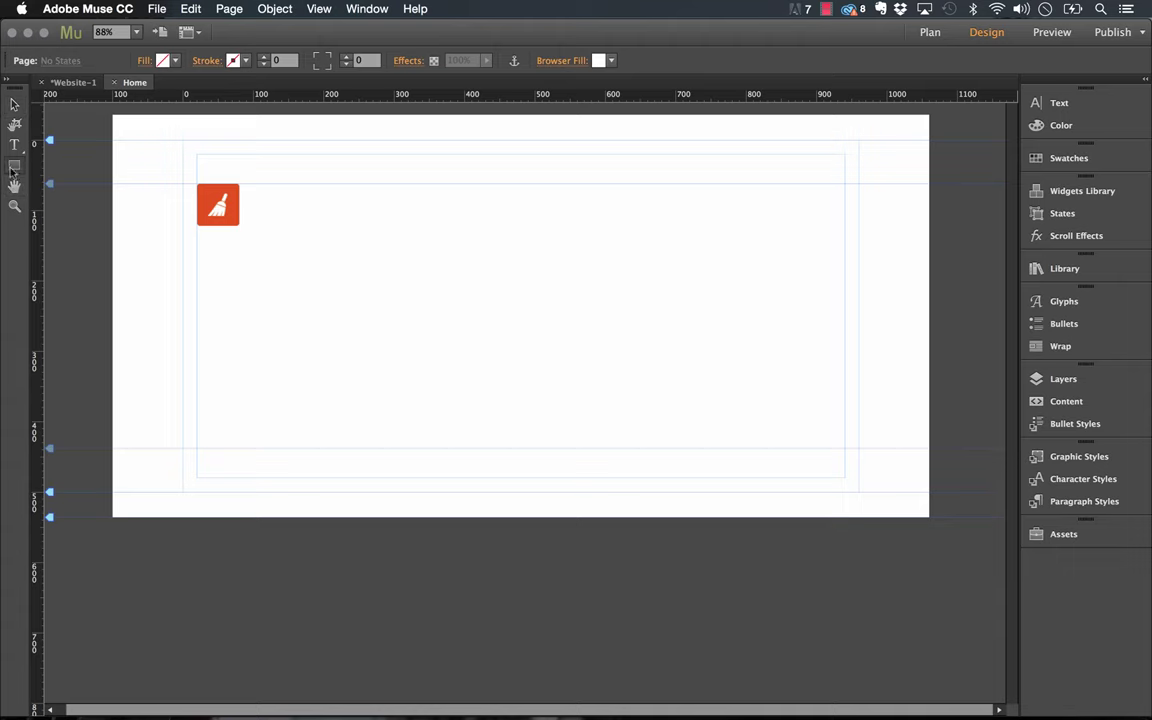
pyautogui.moveTo(316, 191)
pyautogui.mouseDown()
pyautogui.moveTo(521, 398)
pyautogui.moveTo(624, 473)
pyautogui.mouseUp()
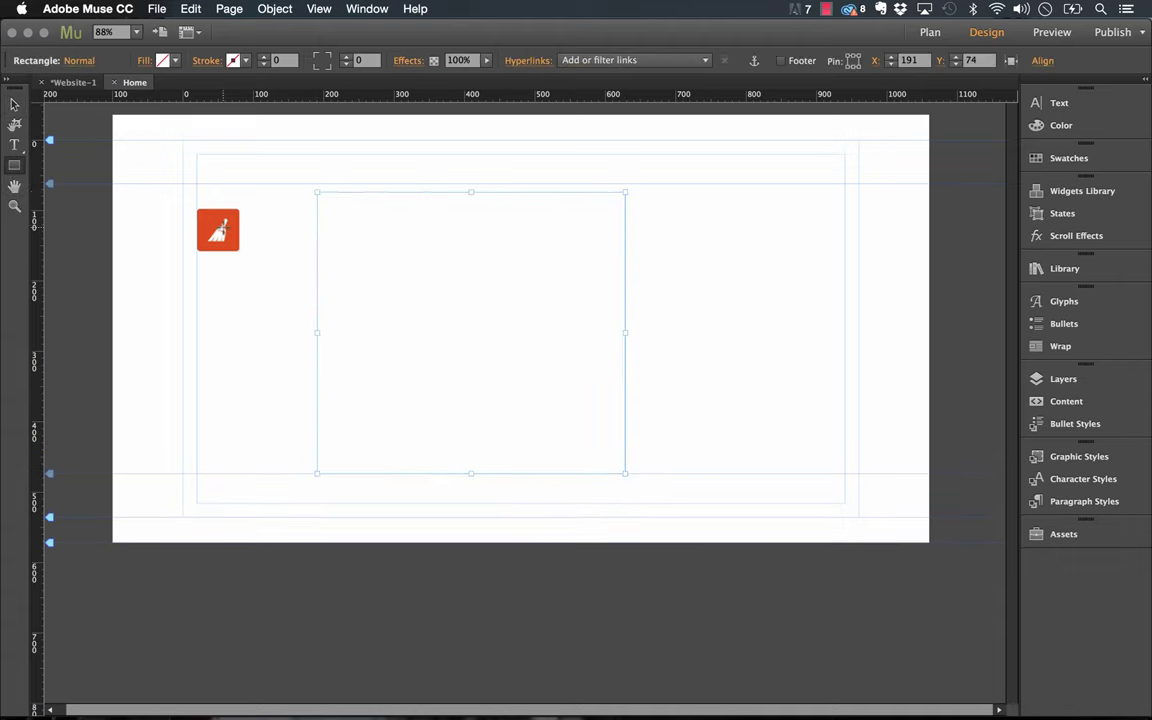
pyautogui.press('v')
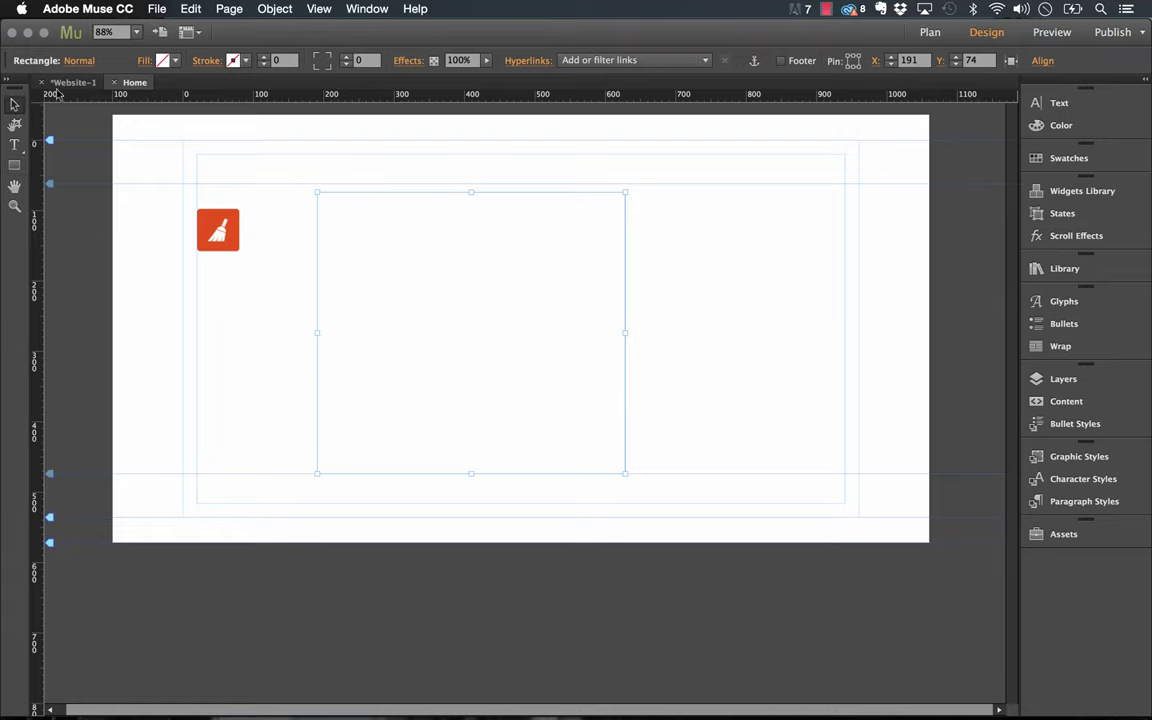
pyautogui.moveTo(336, 217); pyautogui.dragTo(360, 229)
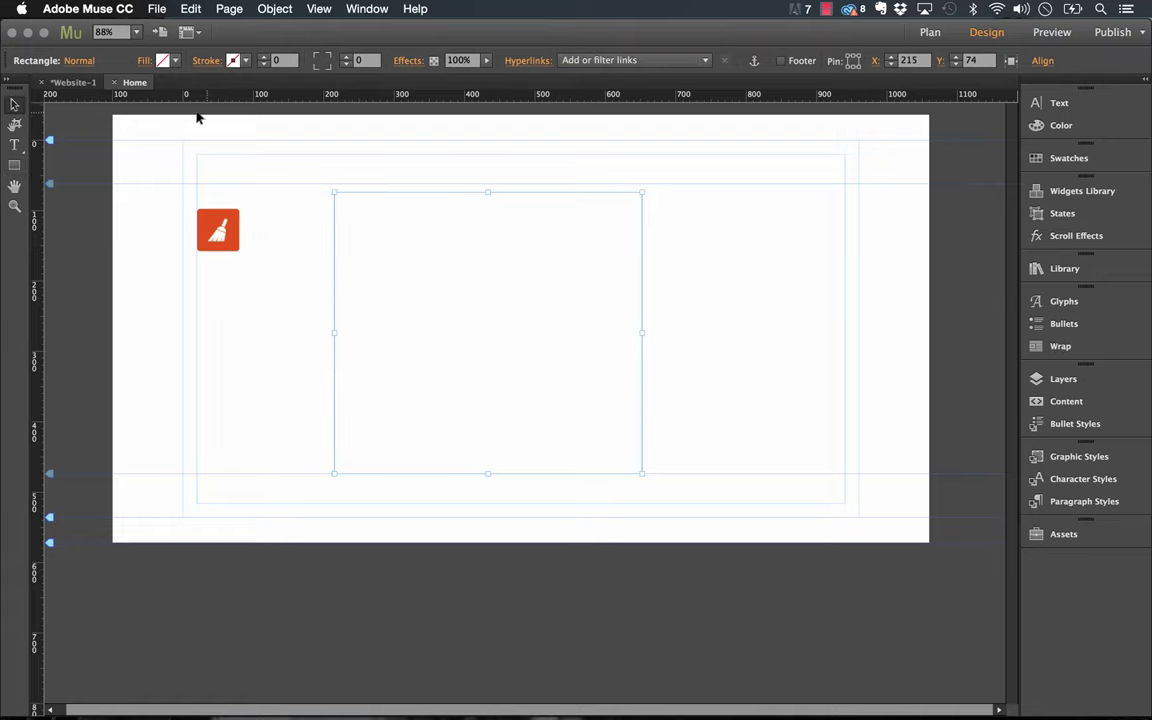
# Fill the rectangle with 439.jpeg at Scale To Fill, then shift it slightly right and down.
pyautogui.click(146, 61)
pyautogui.click(224, 197)
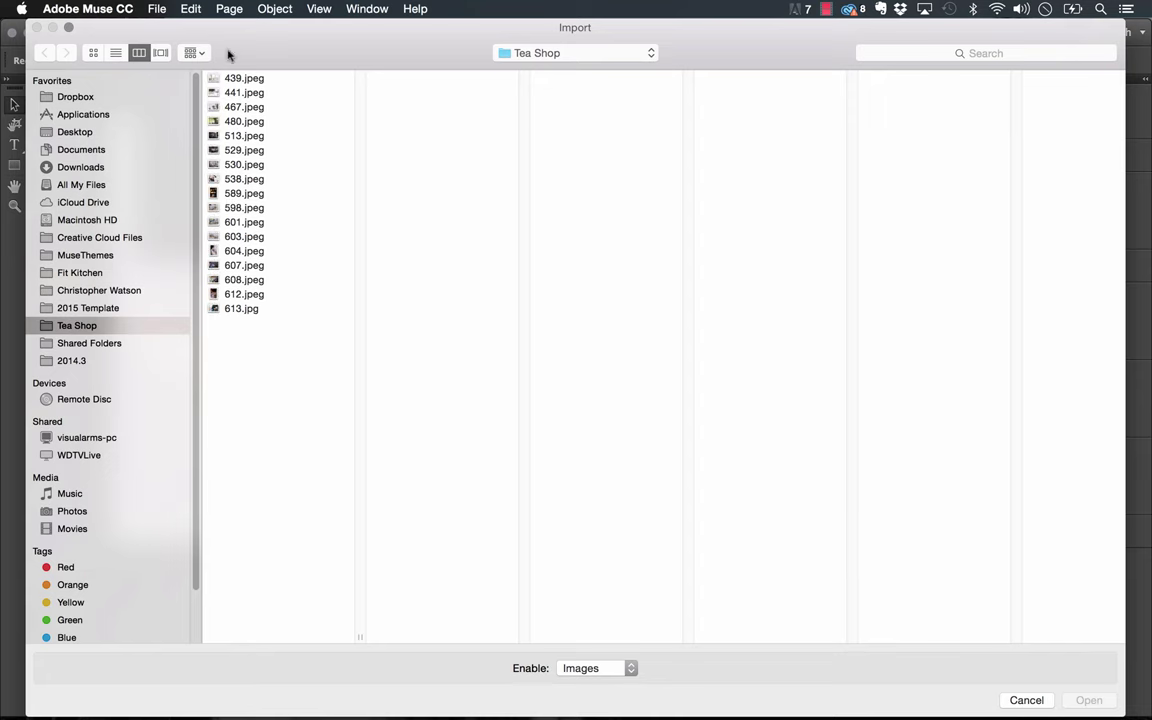
pyautogui.click(218, 79)
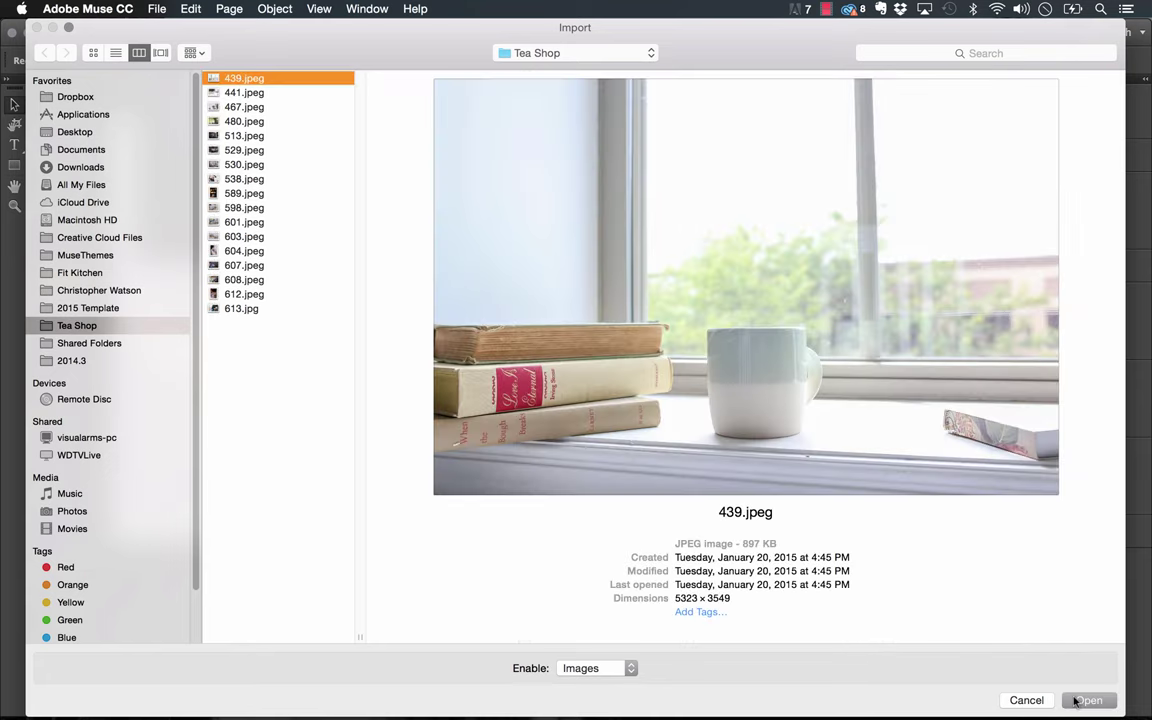
pyautogui.click(1088, 700)
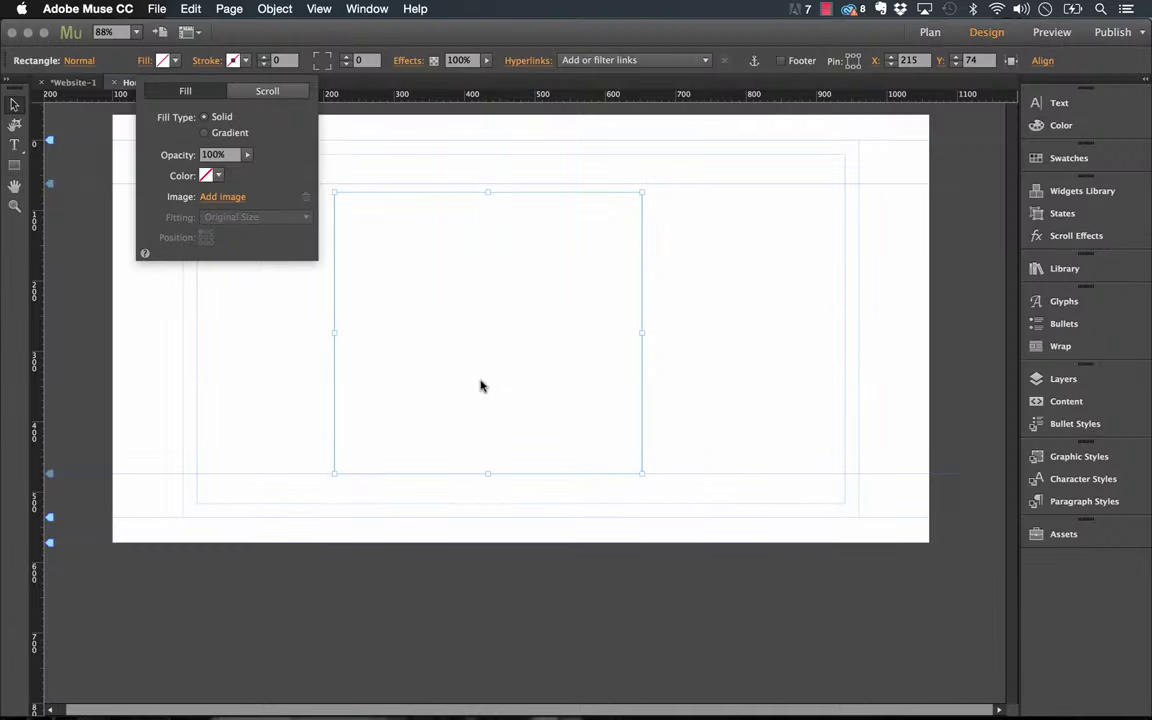
pyautogui.click(252, 217)
pyautogui.click(241, 235)
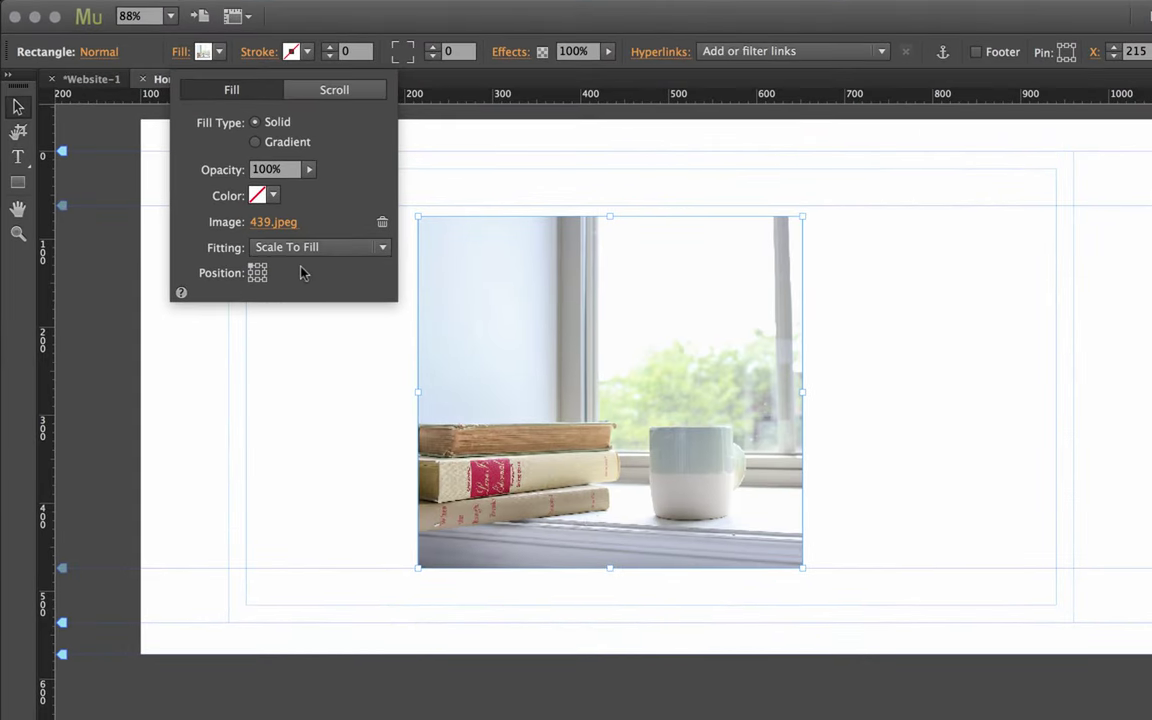
pyautogui.click(645, 400)
pyautogui.moveTo(630, 363); pyautogui.dragTo(672, 381)
# Set the Image Reveal FX widget's Image Type to Block Image.
pyautogui.click(276, 275)
pyautogui.click(317, 250)
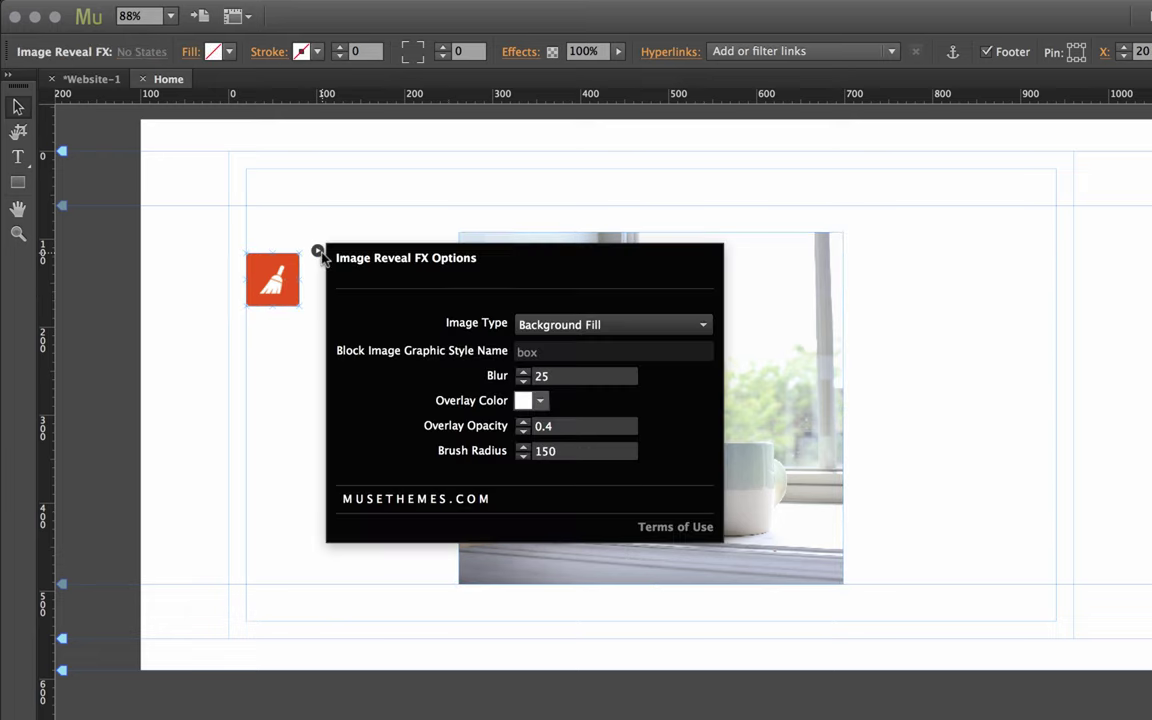
pyautogui.click(555, 323)
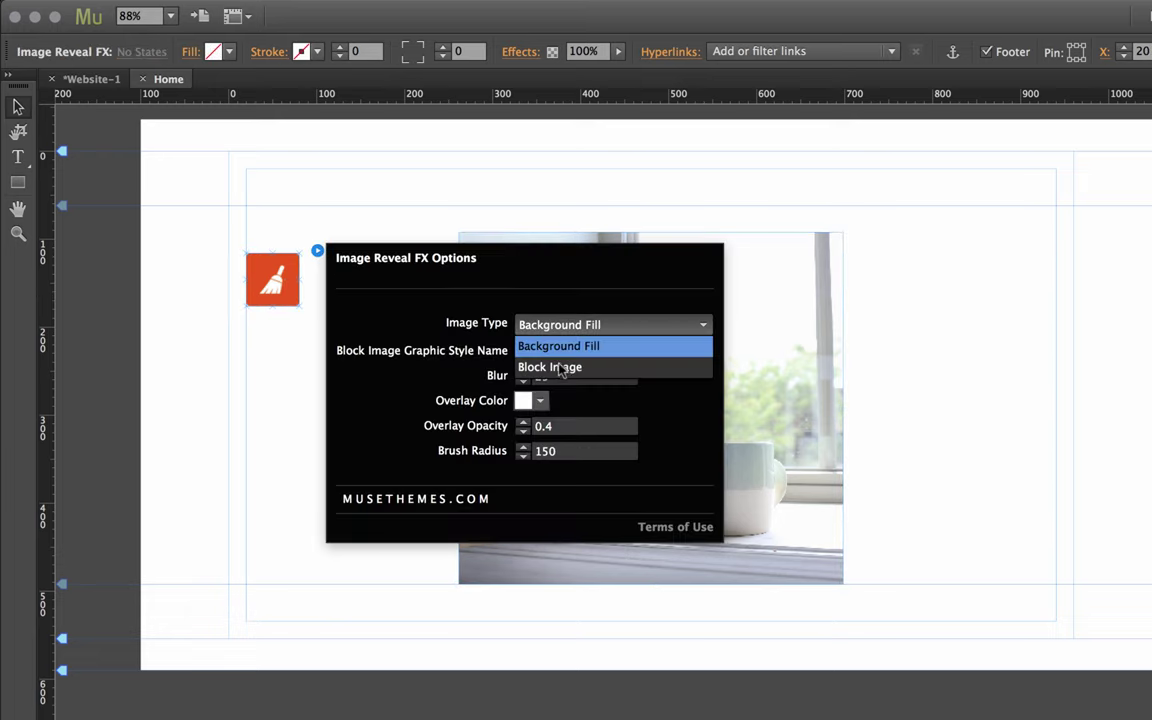
pyautogui.click(560, 370)
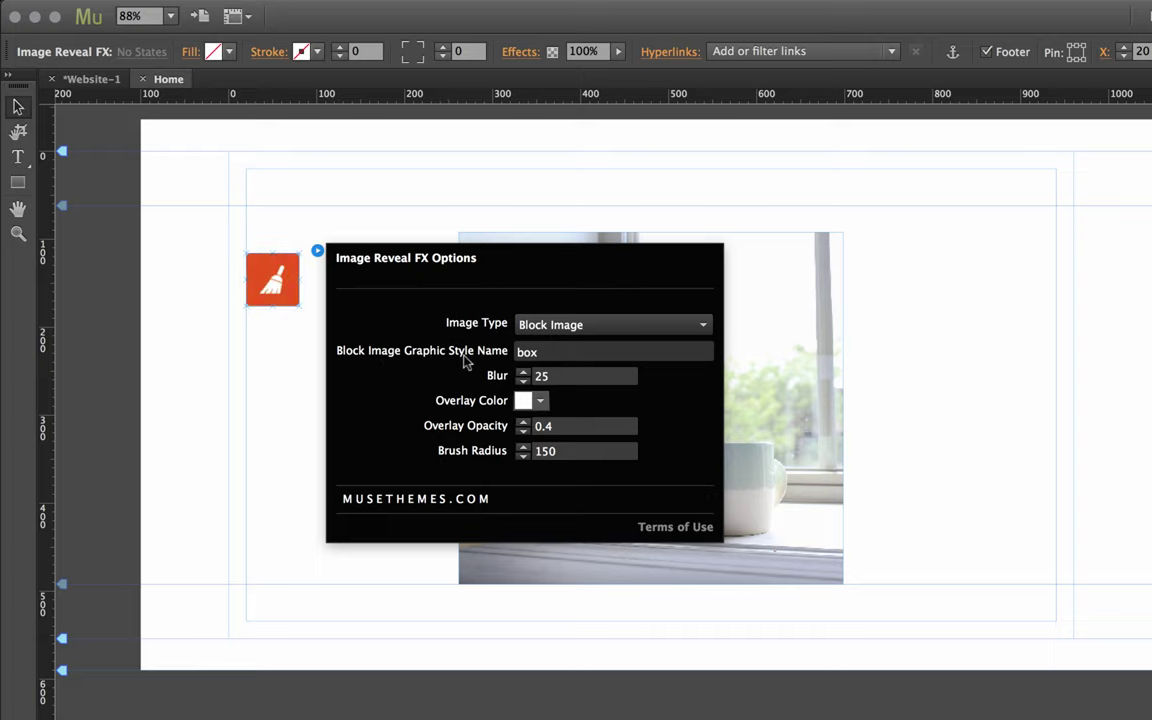
pyautogui.click(810, 346)
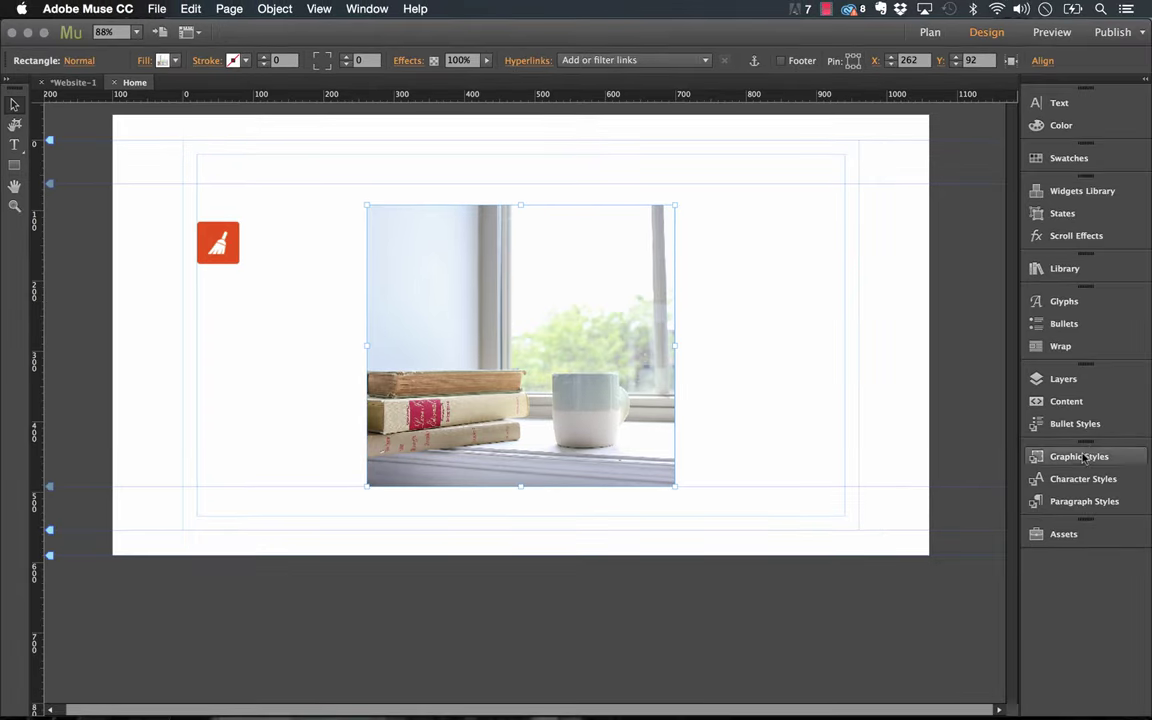
# Rename the photo rectangle's new graphic style to 'fill'.
pyautogui.click(1085, 458)
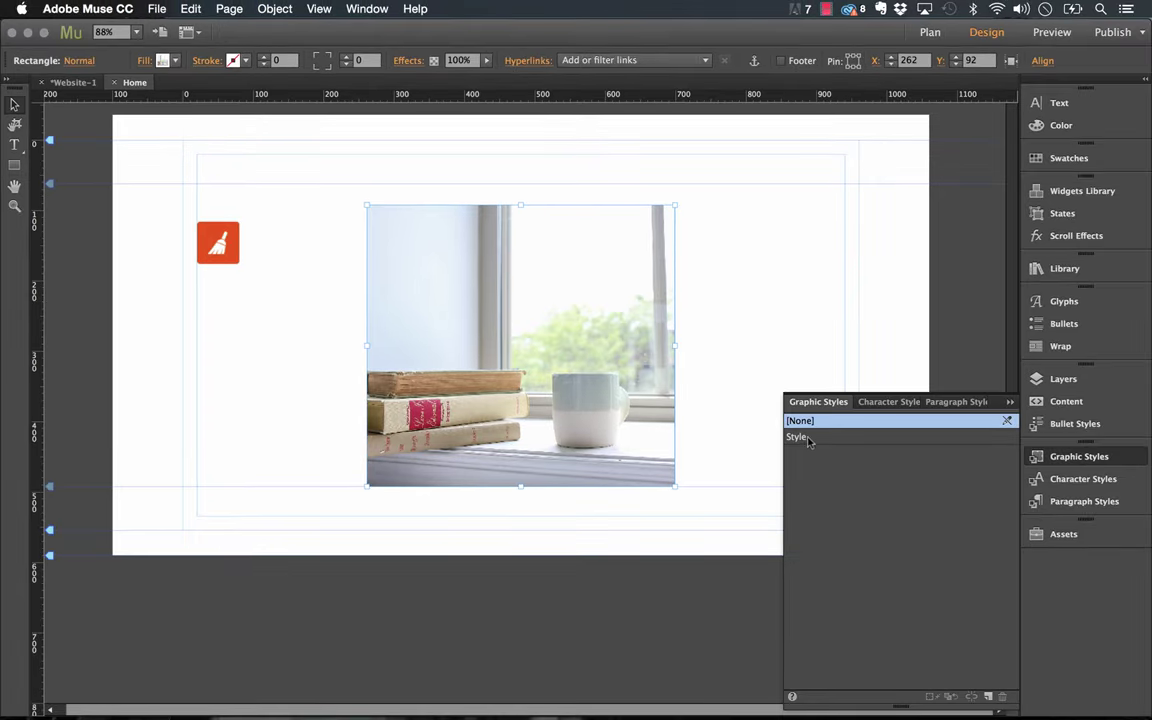
pyautogui.doubleClick(805, 440)
pyautogui.write('fill')
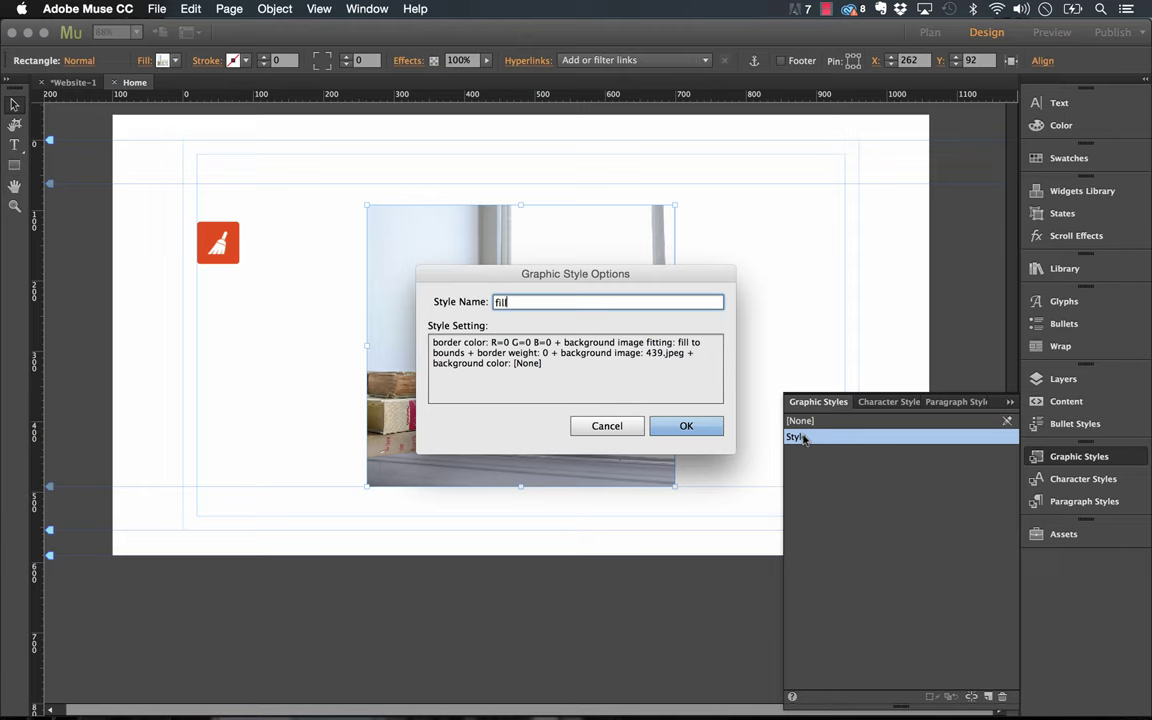
pyautogui.click(685, 427)
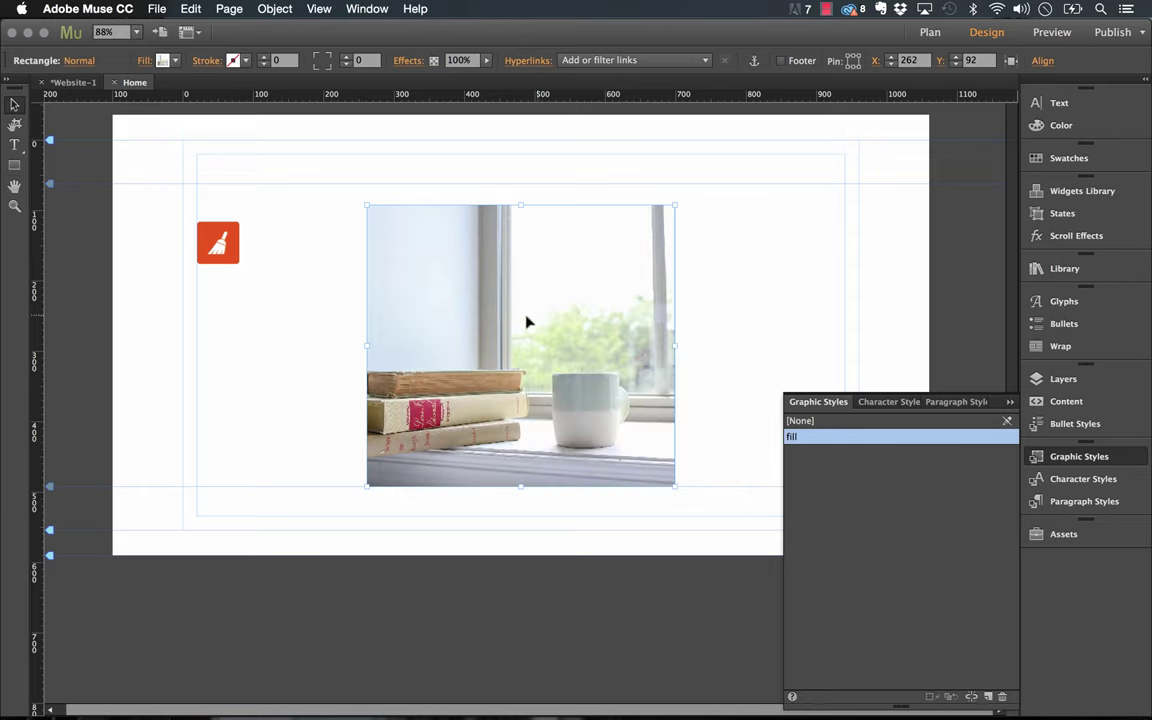
# Enter 'fill' as the Image Reveal FX widget's style name.
pyautogui.click(254, 236)
pyautogui.click(253, 221)
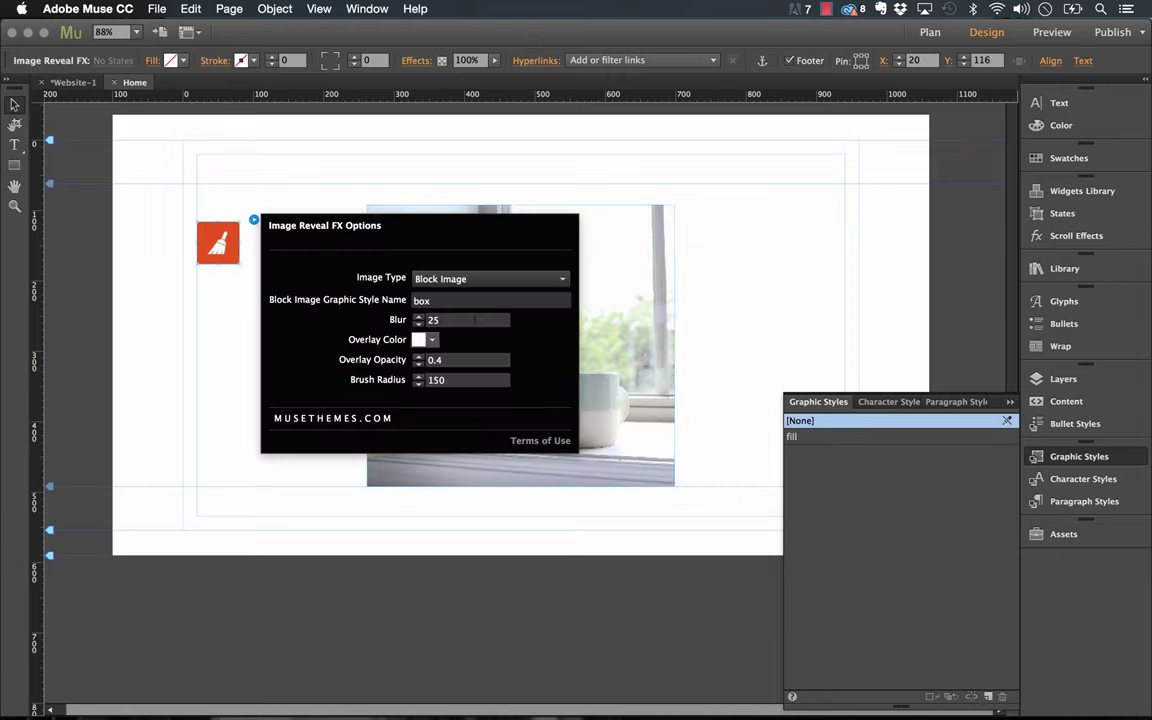
pyautogui.click(475, 300)
pyautogui.press('Tab')
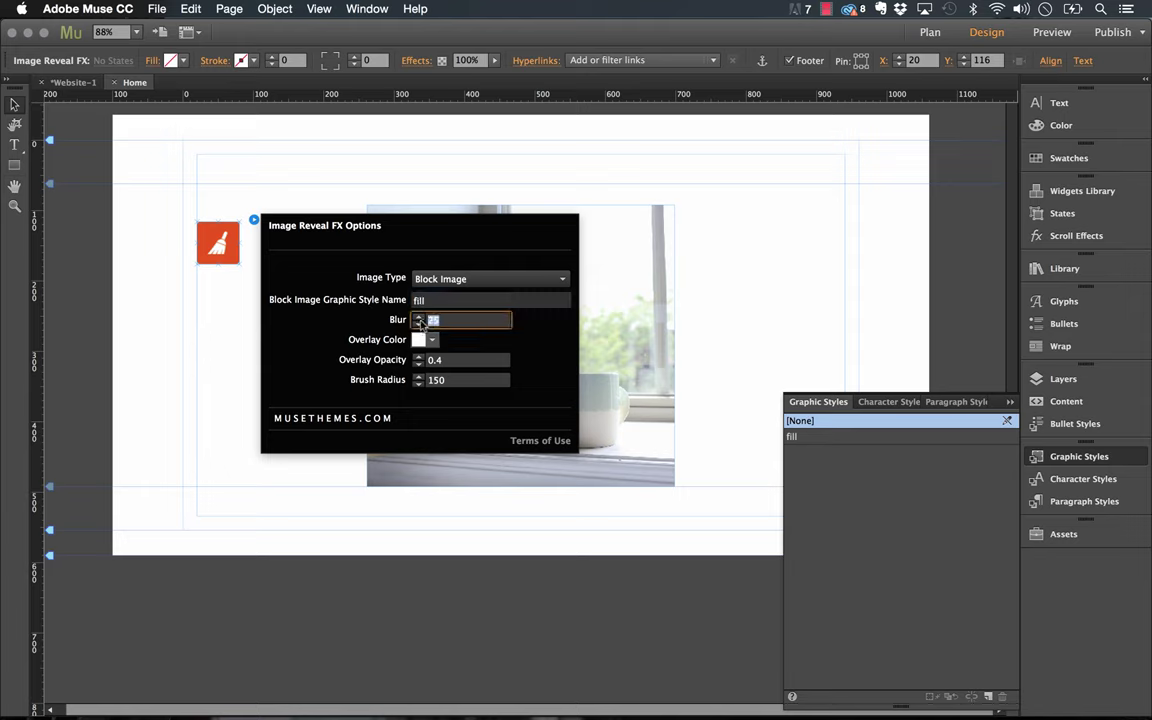
# Set the reveal's overlay colour to black and its brush radius to 50.
pyautogui.click(432, 341)
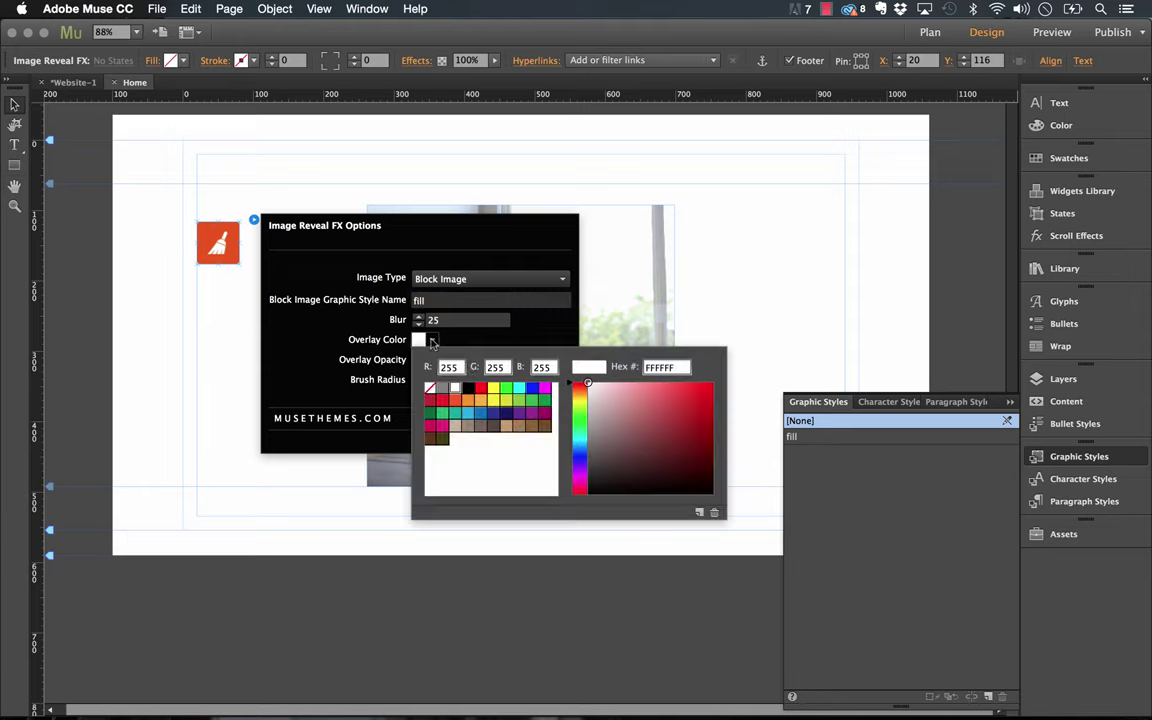
pyautogui.click(467, 390)
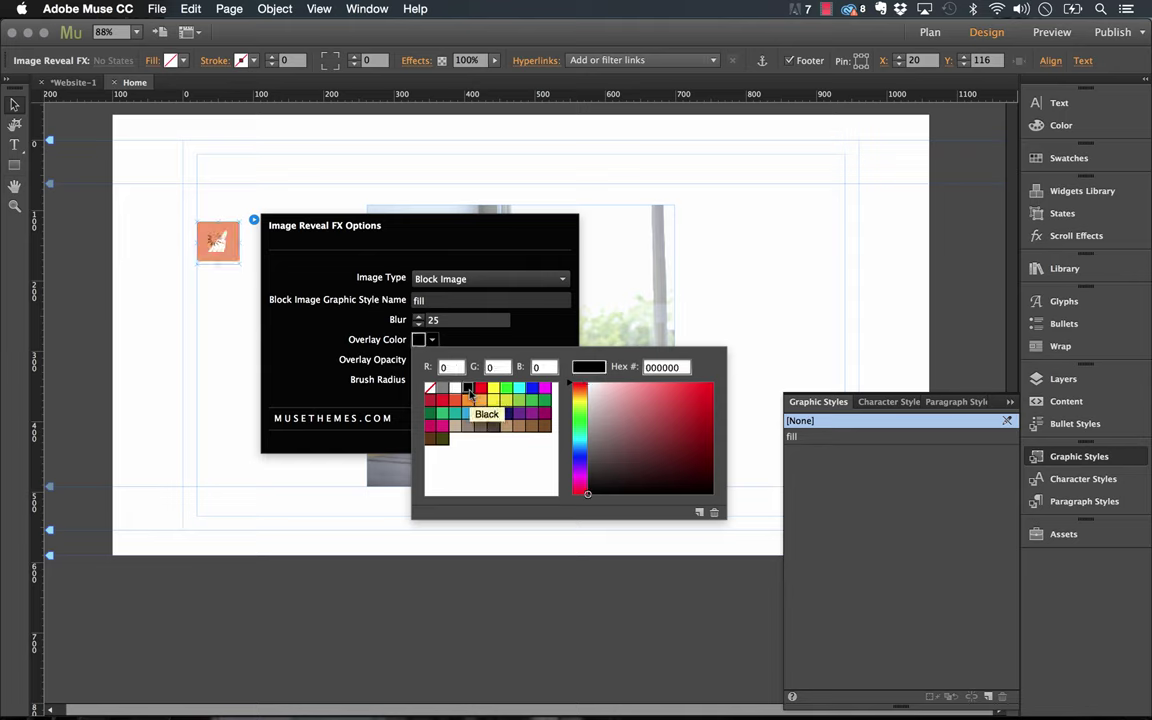
pyautogui.click(300, 337)
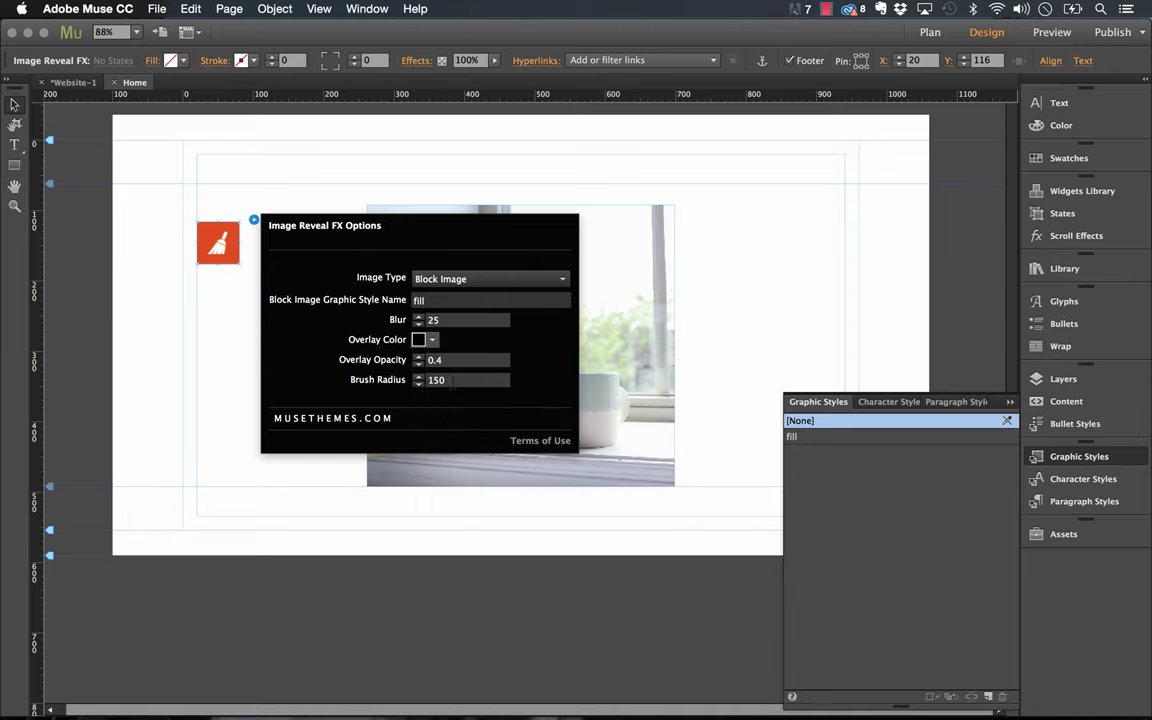
pyautogui.click(428, 380)
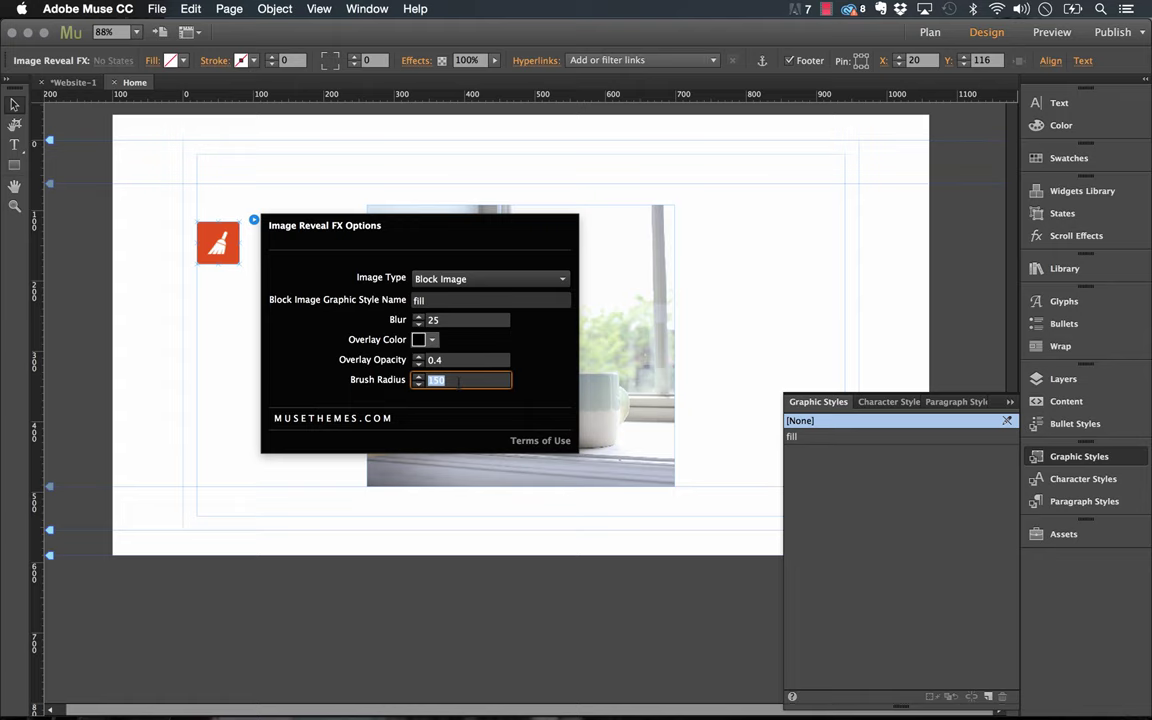
pyautogui.write('50')
pyautogui.press('Return')
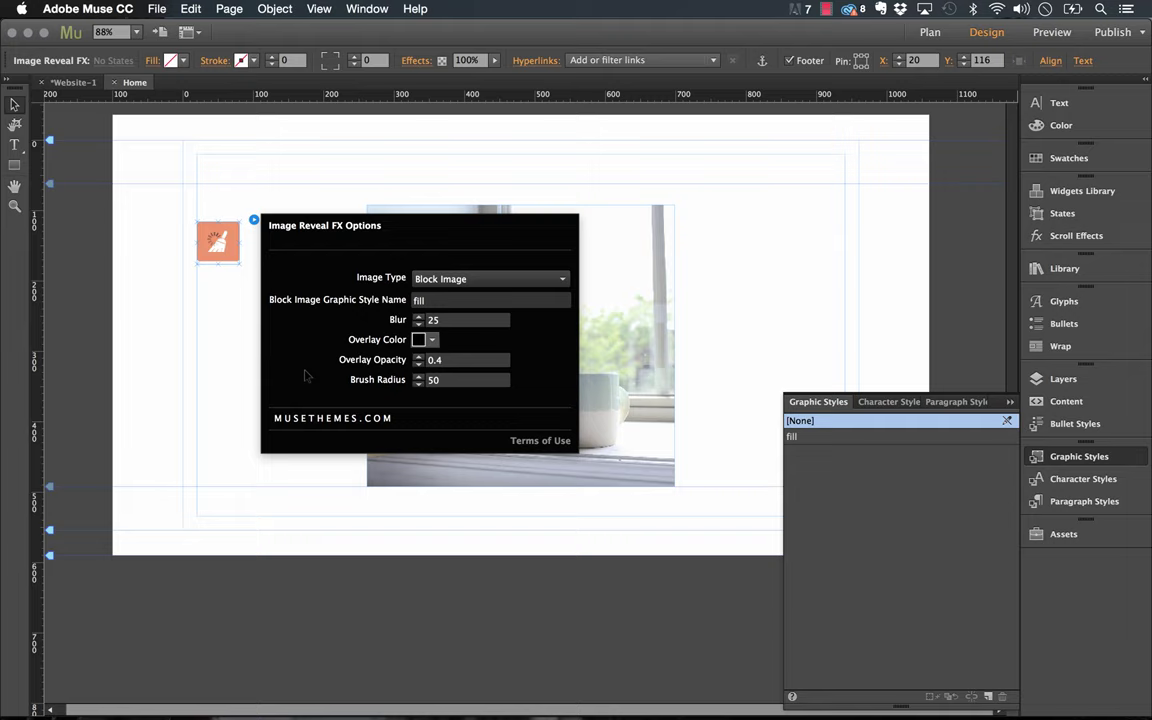
pyautogui.click(131, 280)
# Preview the updated Muse page in Firefox from the File menu.
pyautogui.click(158, 8)
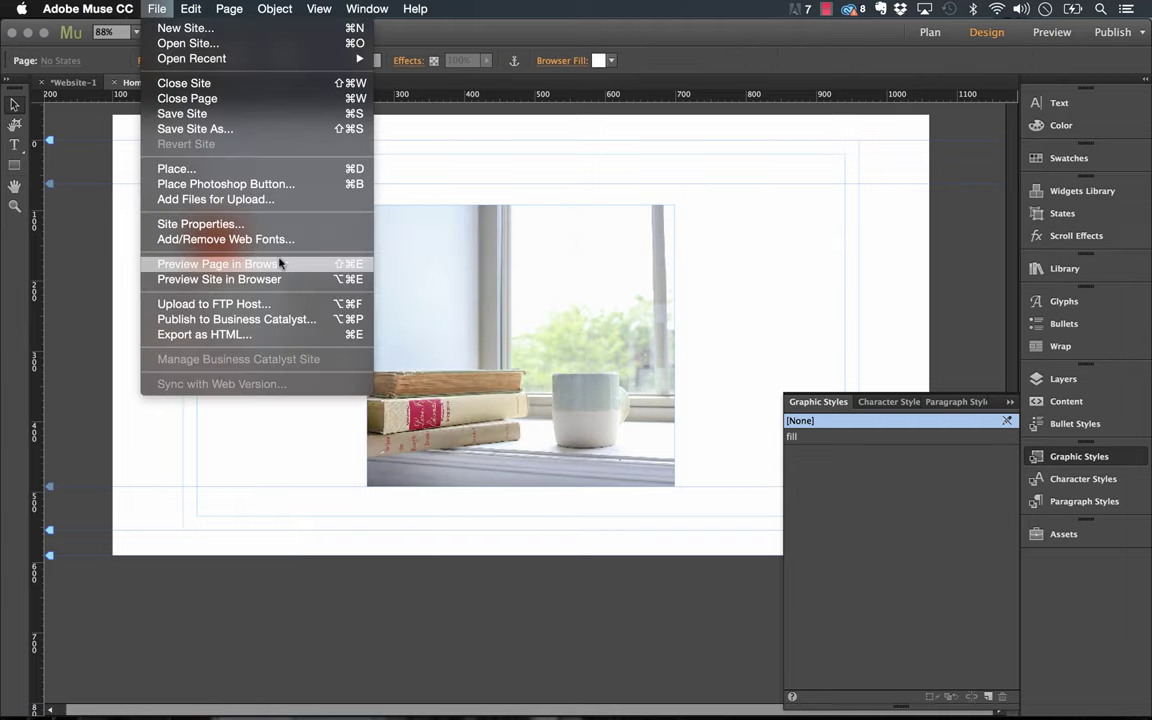